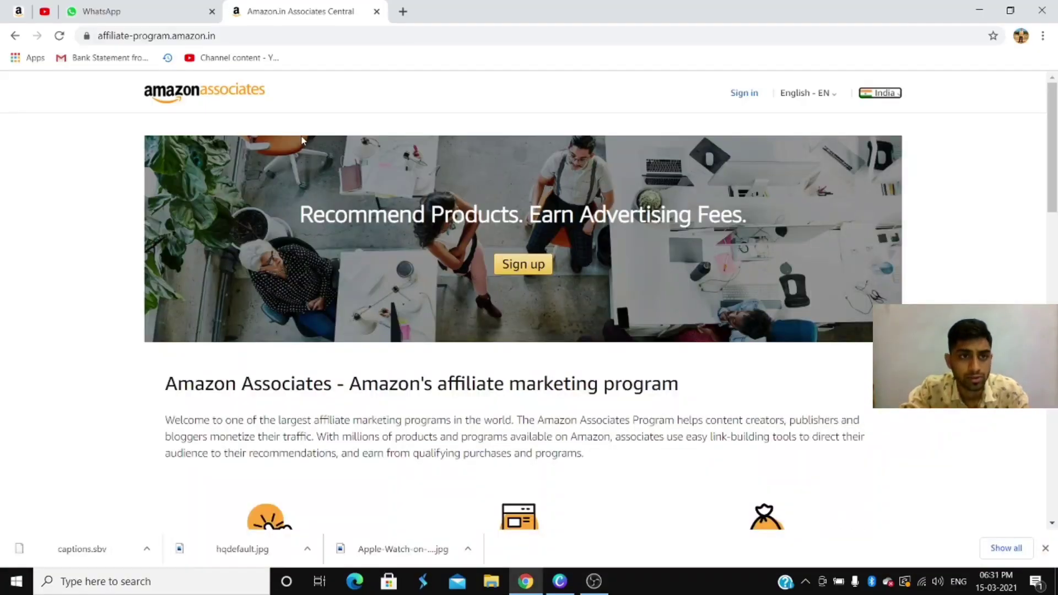
Begin the Amazon Associates sign-up from the home page.
click(517, 273)
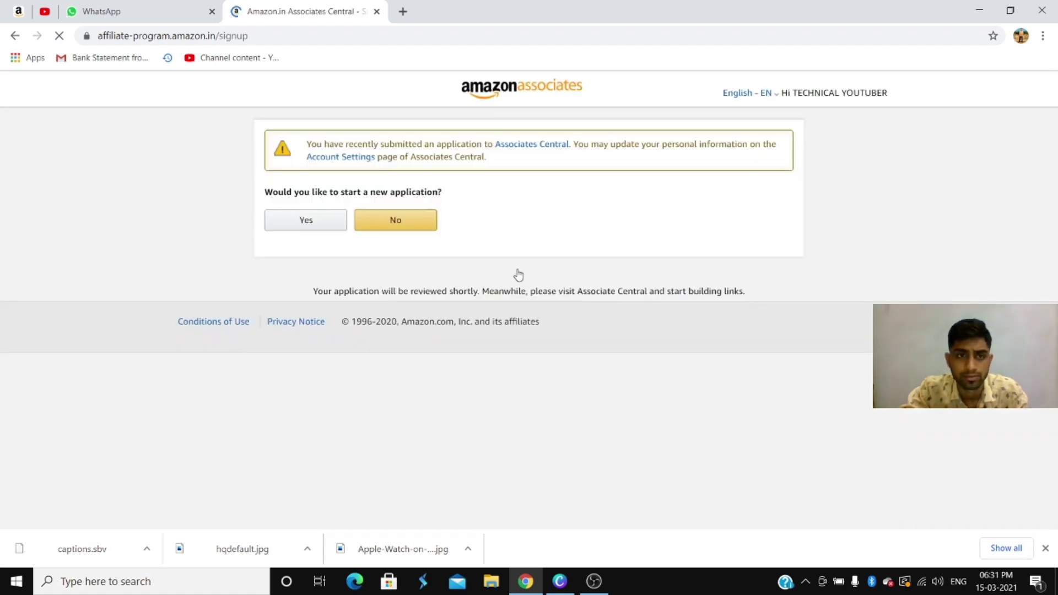
Start a new application and declare not being a U.S. person for tax.
click(325, 226)
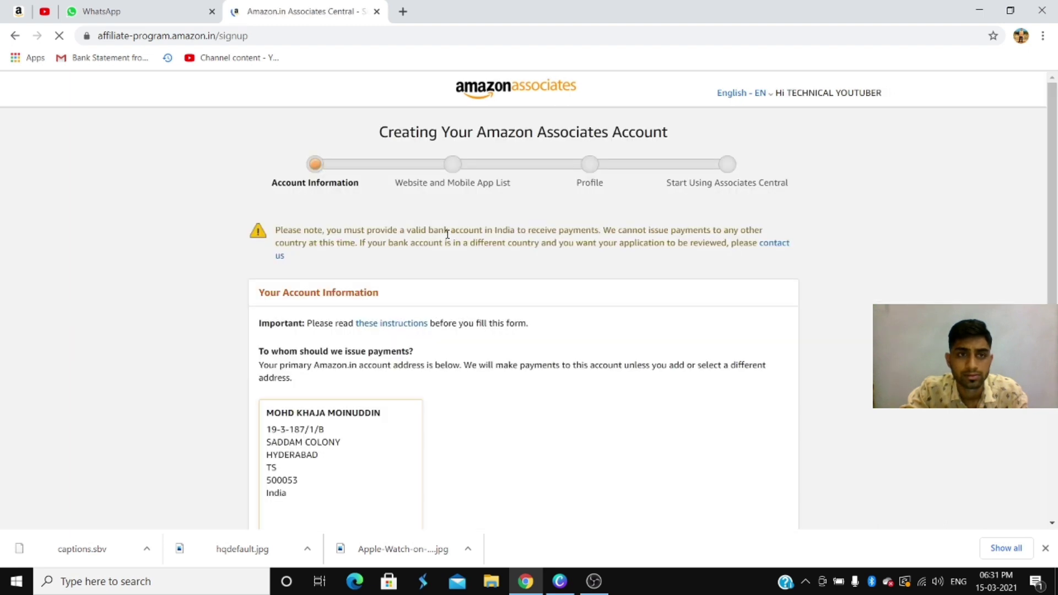
scroll(438, 242, down, 1)
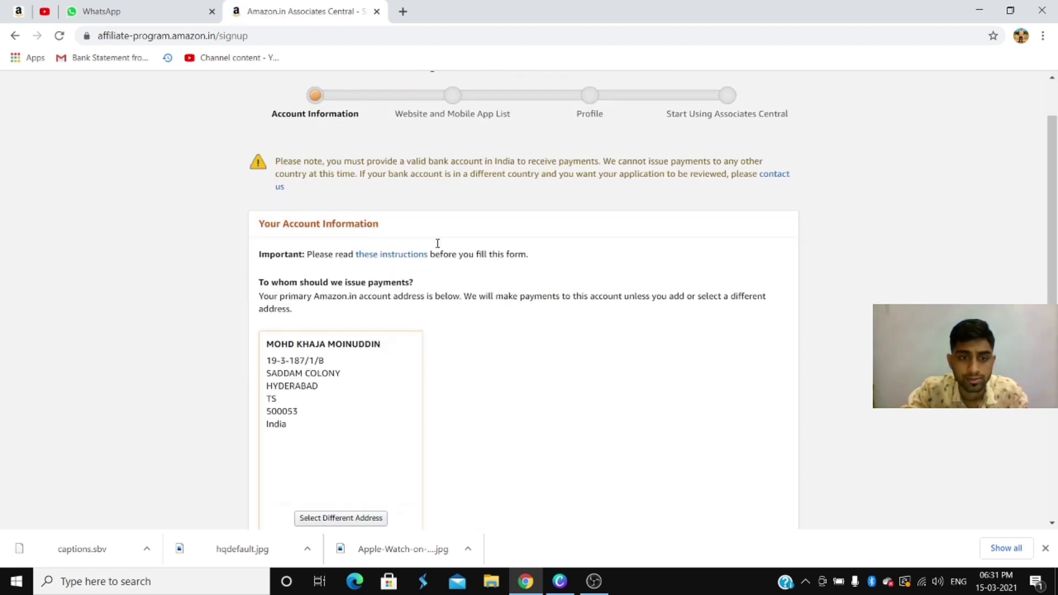
scroll(437, 240, down, 4)
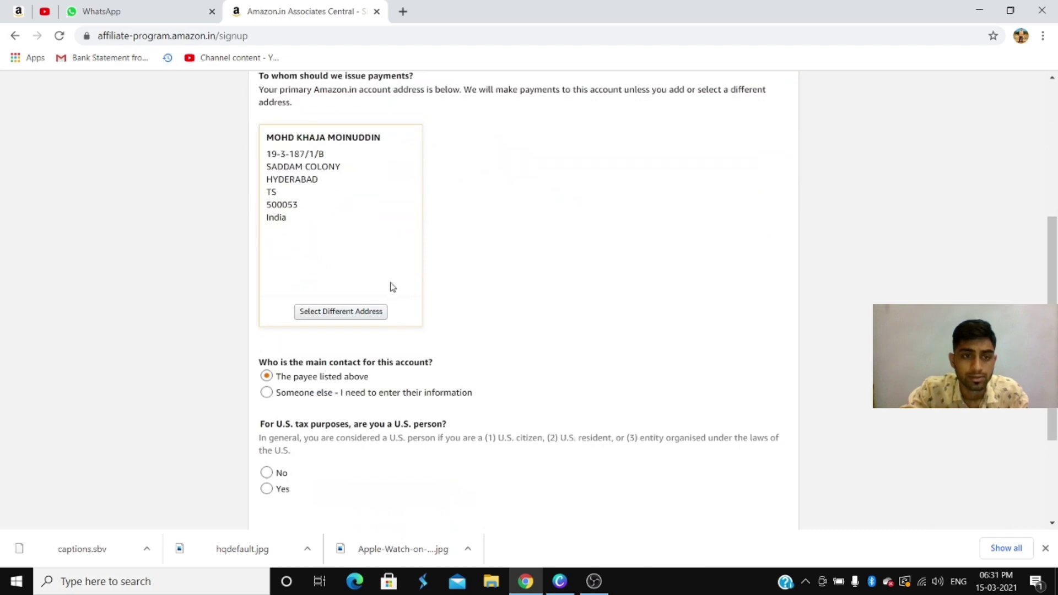
scroll(392, 286, down, 3)
click(267, 313)
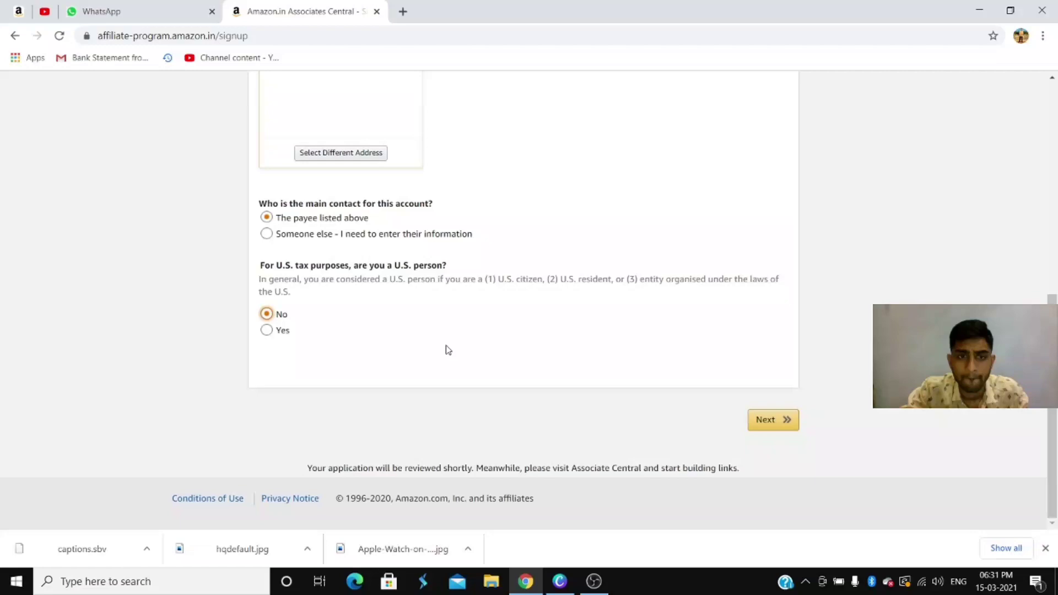
click(754, 424)
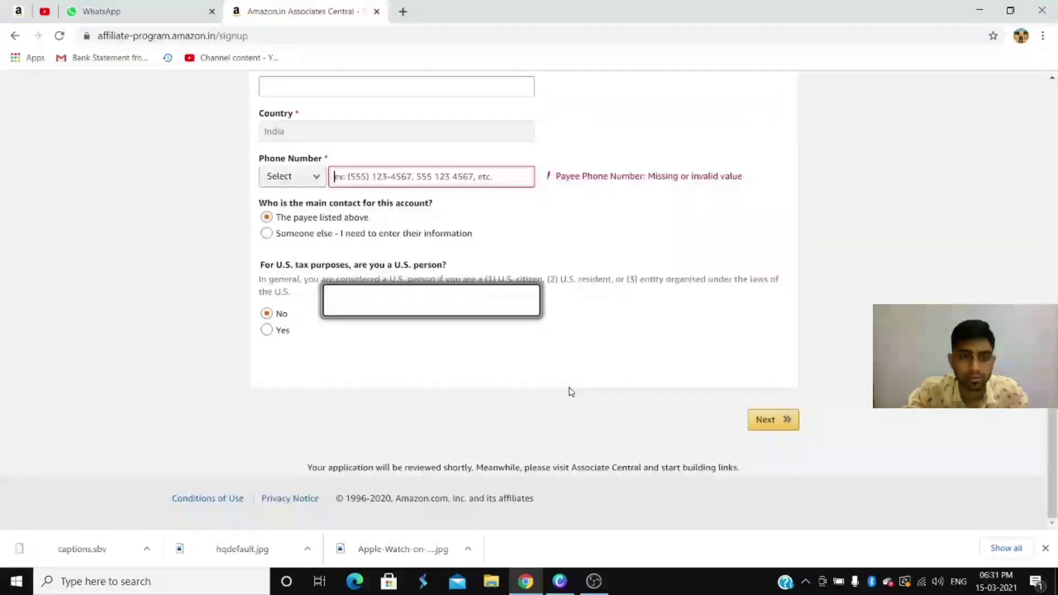
Use the first saved address as the payee address and continue.
scroll(570, 392, up, 5)
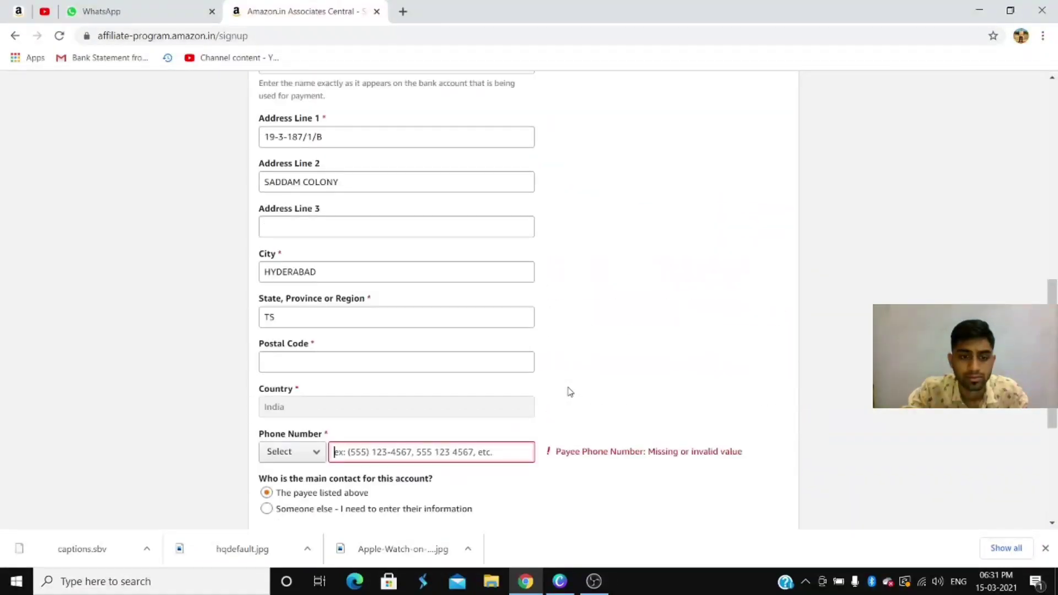
scroll(567, 392, up, 6)
click(359, 344)
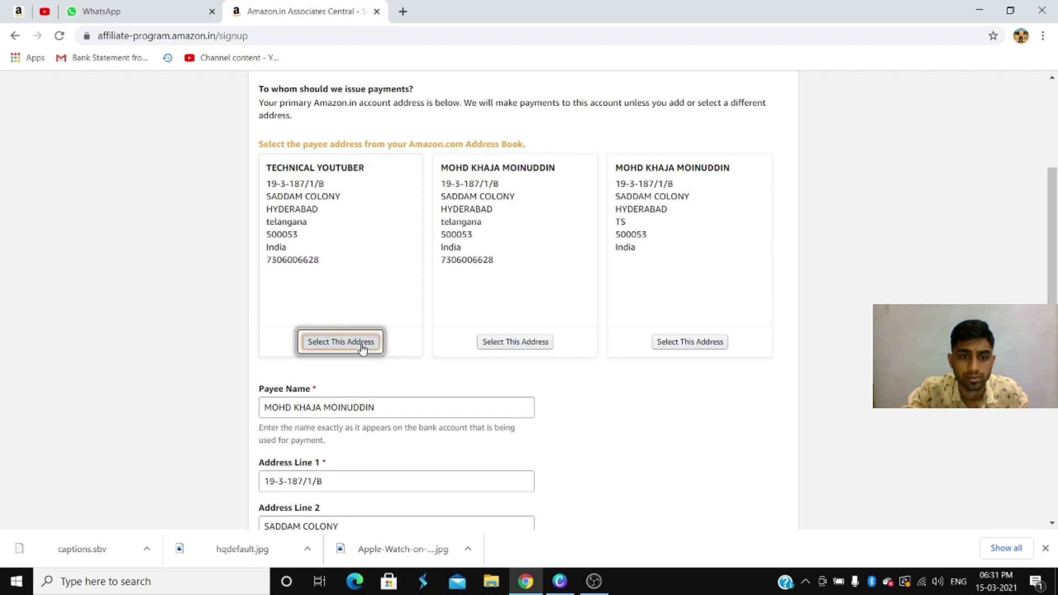
scroll(609, 402, down, 3)
click(772, 422)
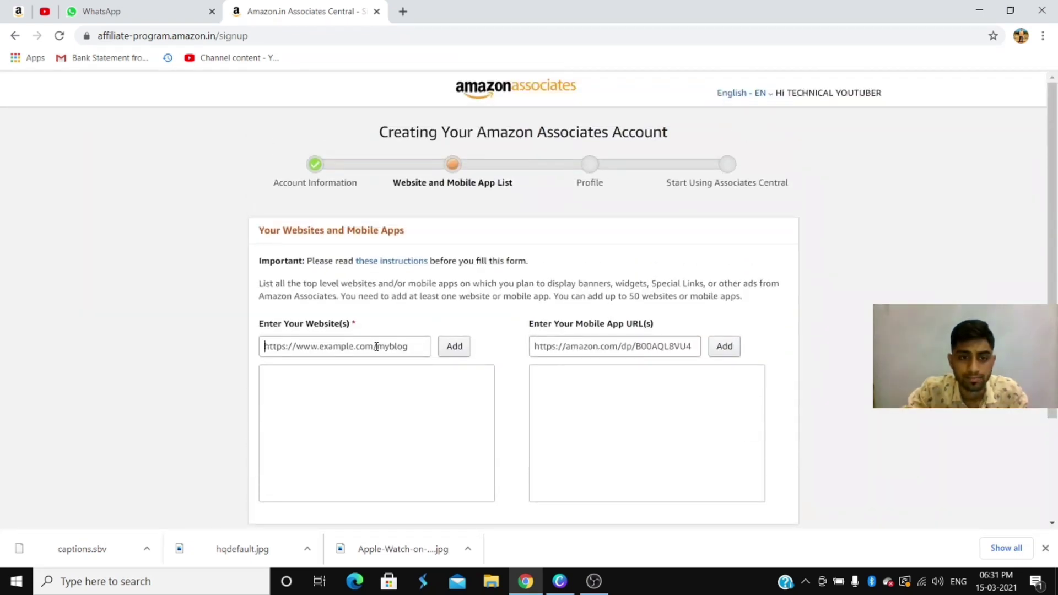
Copy the YouTube video's share link for the website field.
click(376, 346)
right_click(279, 351)
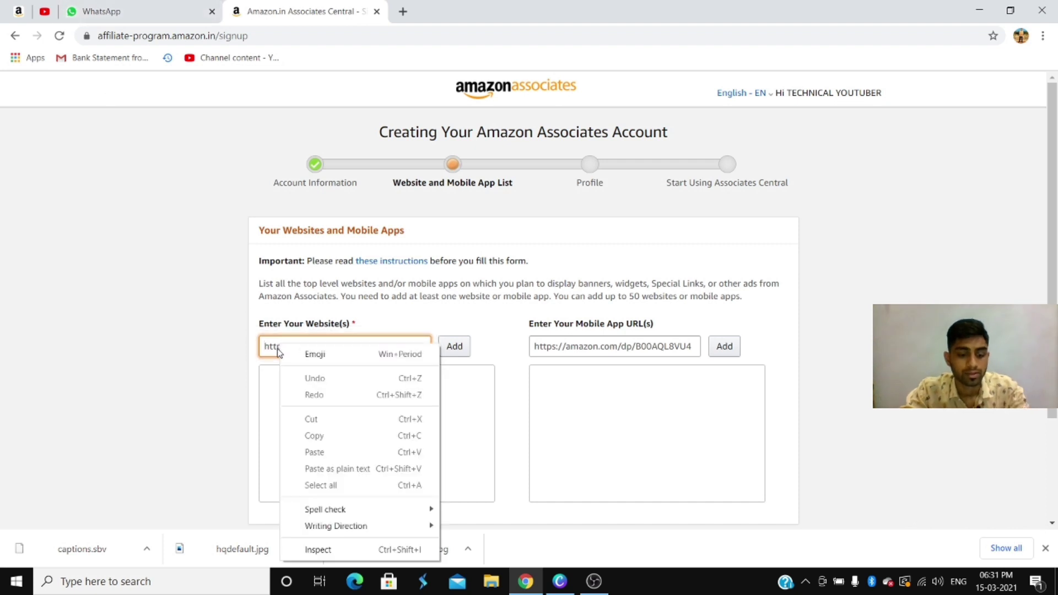
click(255, 383)
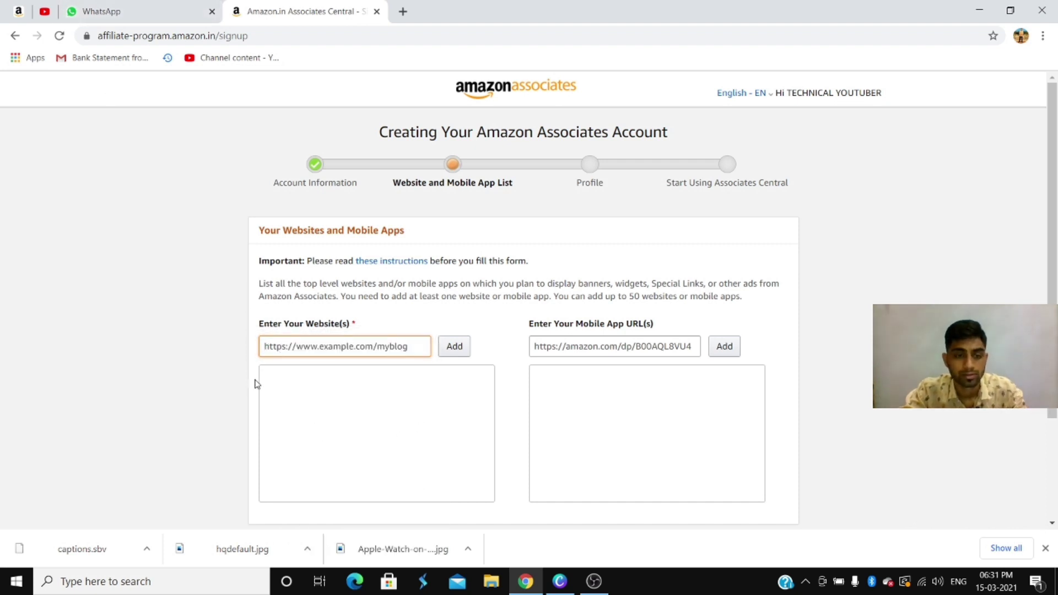
click(321, 345)
right_click(323, 345)
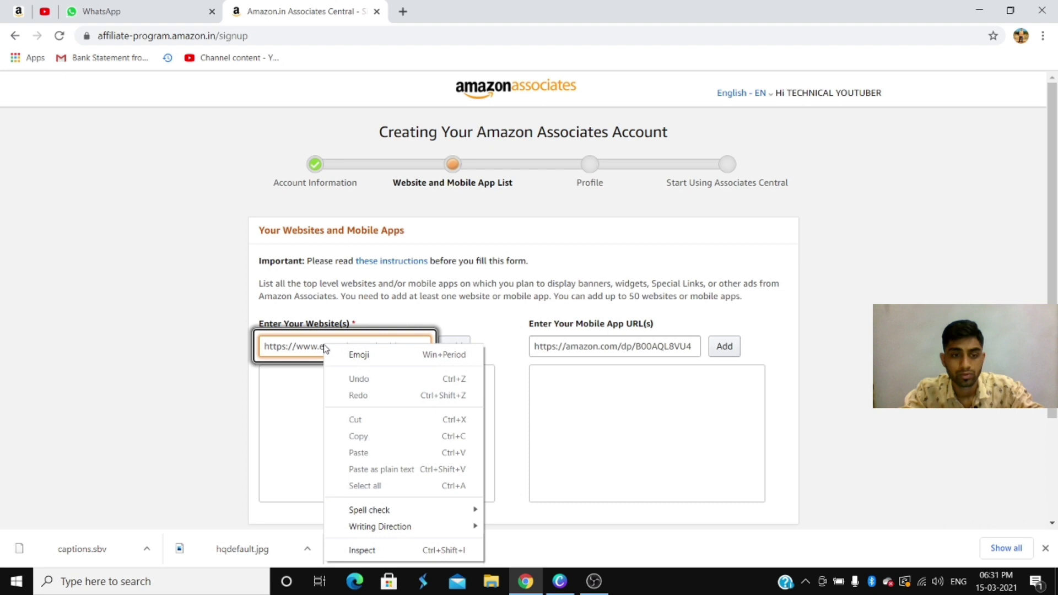
click(47, 12)
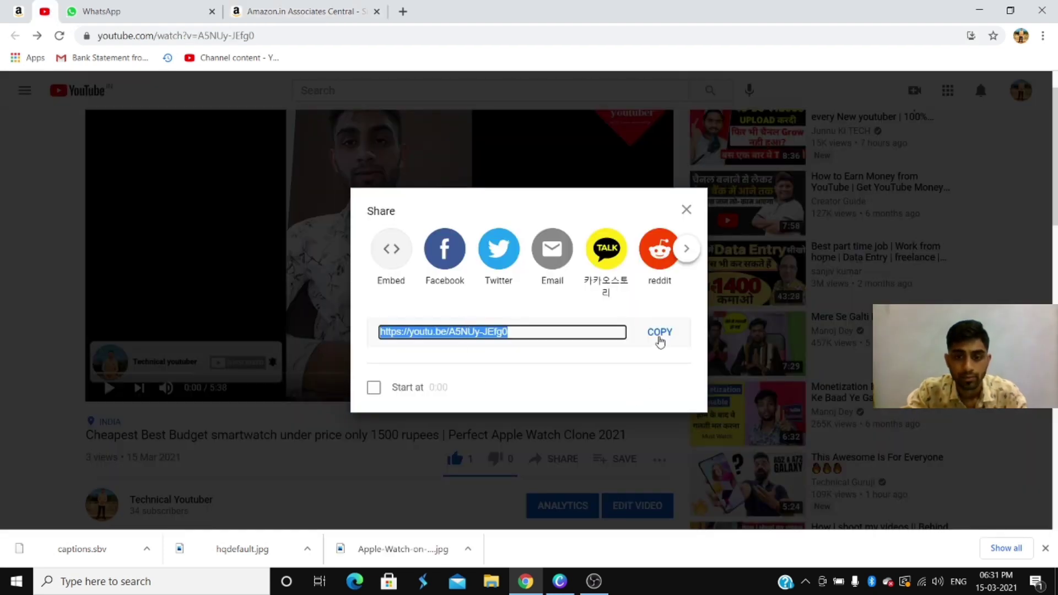
click(660, 333)
click(306, 11)
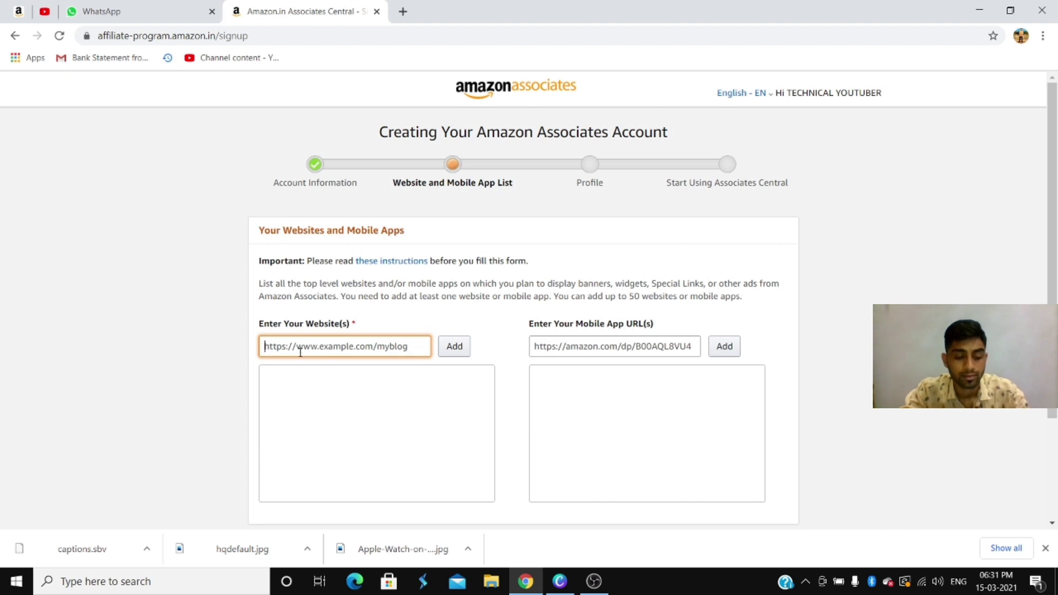
Add youtu.be/A5NUy-JEfg0 to the website list and submit the step.
key(ctrl+v)
click(465, 348)
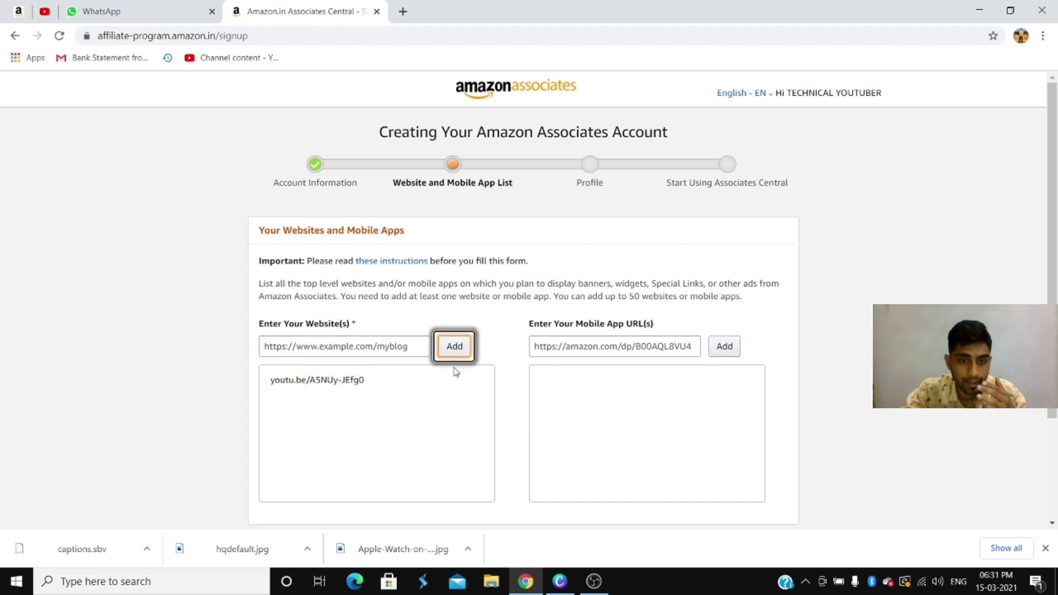
scroll(451, 377, down, 2)
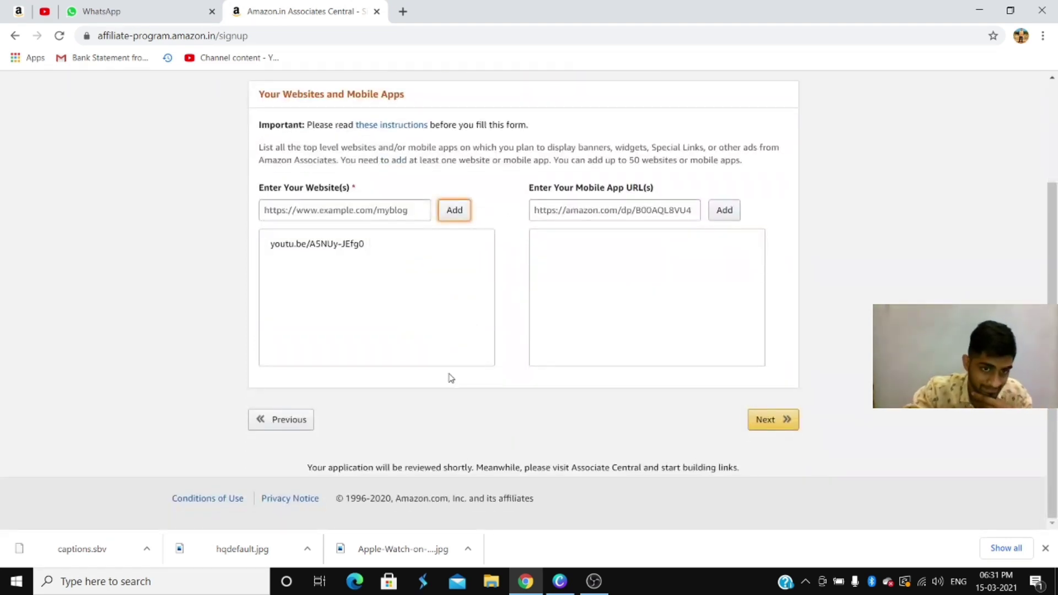
click(776, 421)
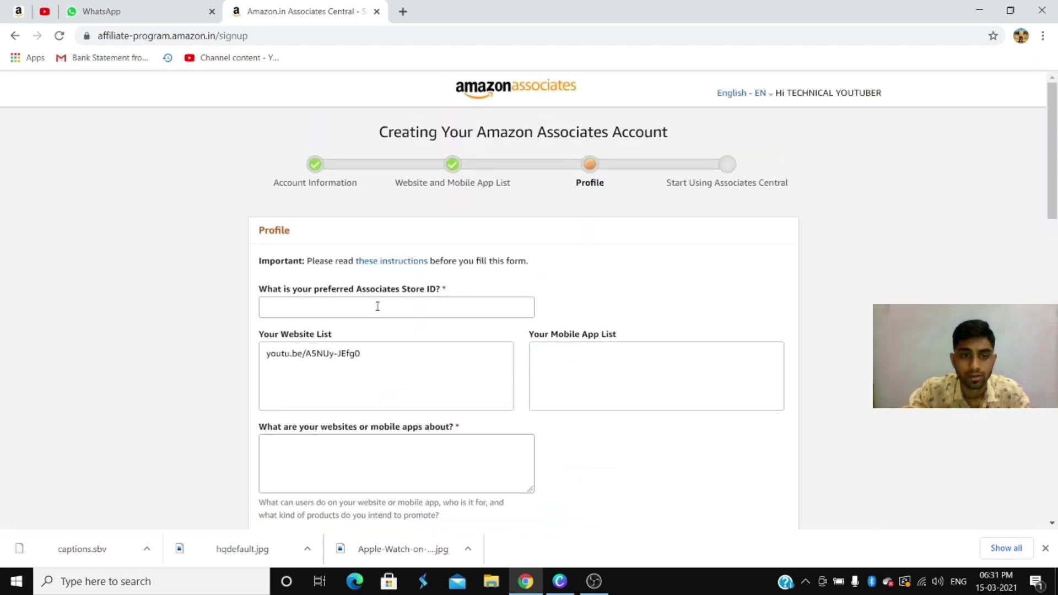
Fill in the suggested Store ID 'mohdkhaja' and start typing the website description.
click(376, 306)
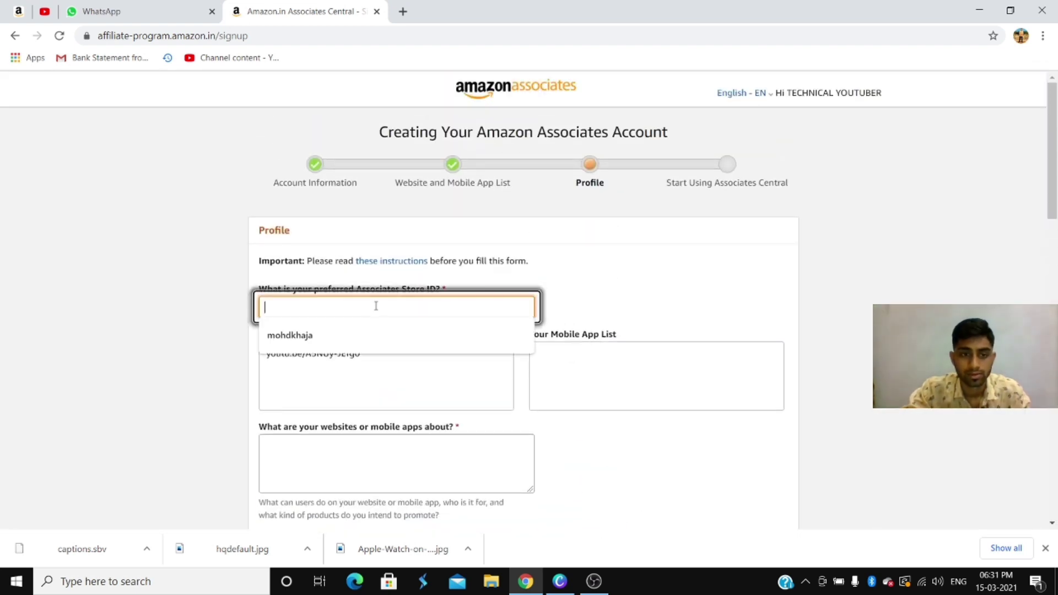
click(352, 335)
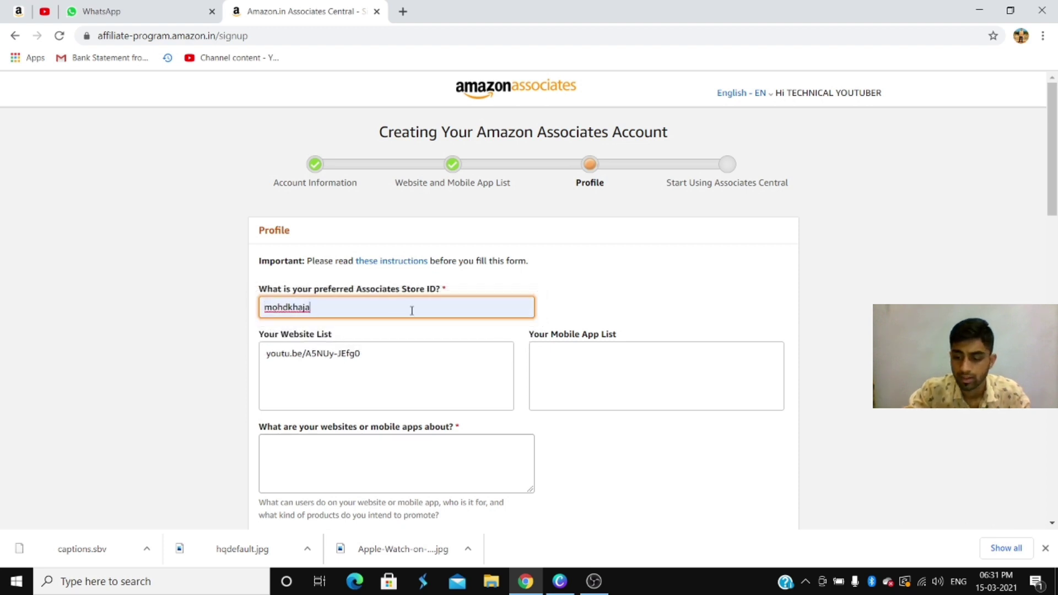
click(353, 440)
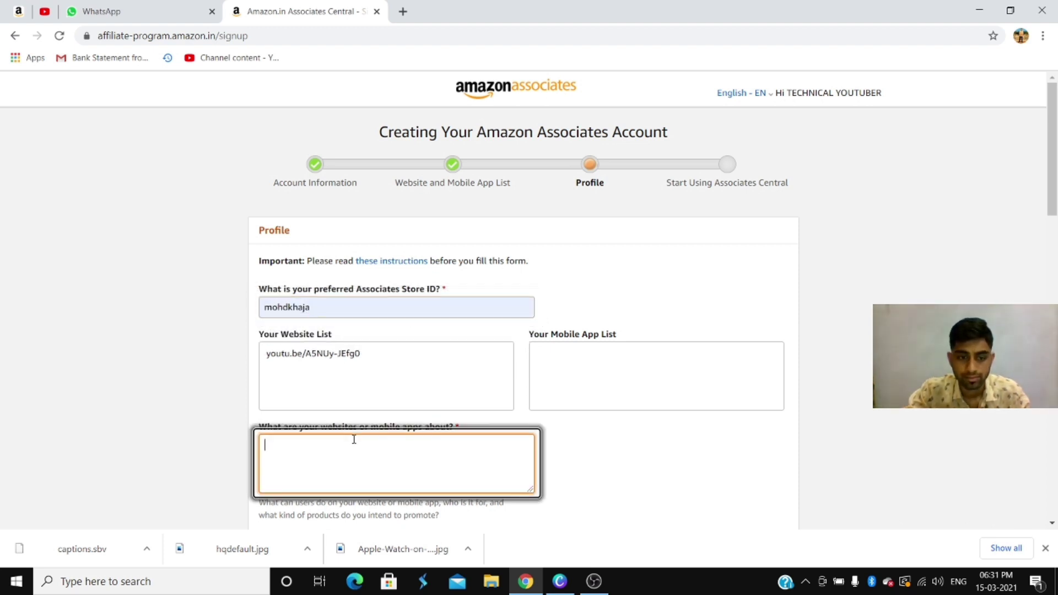
text(so)
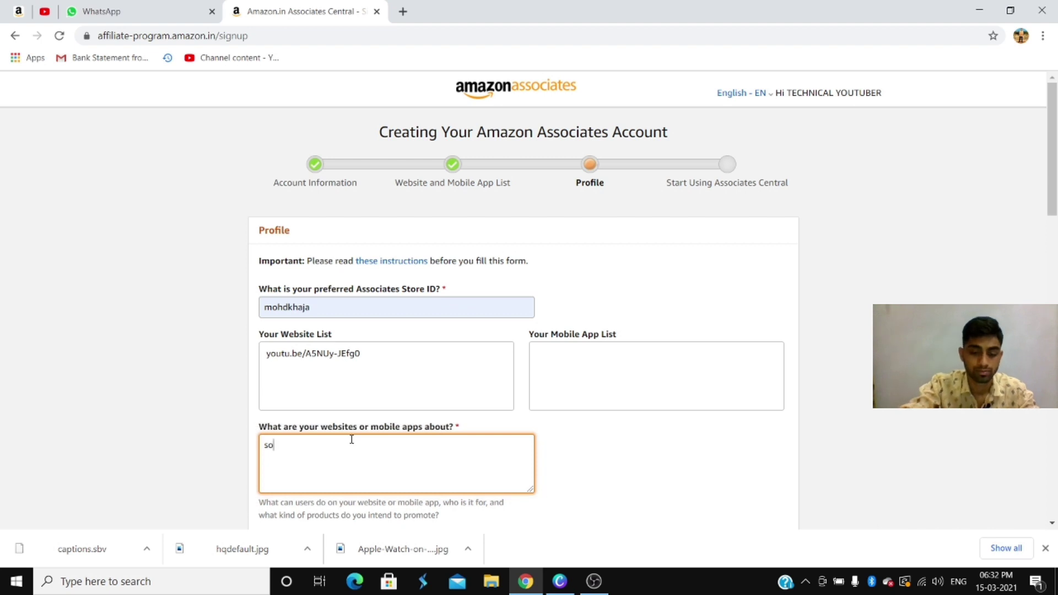
text(cu)
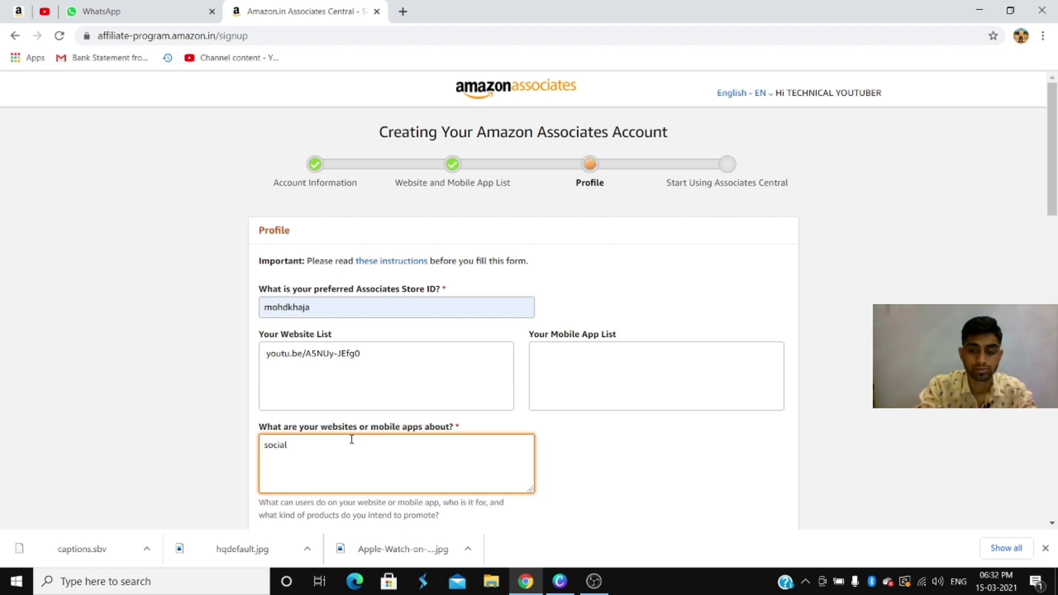
text(media)
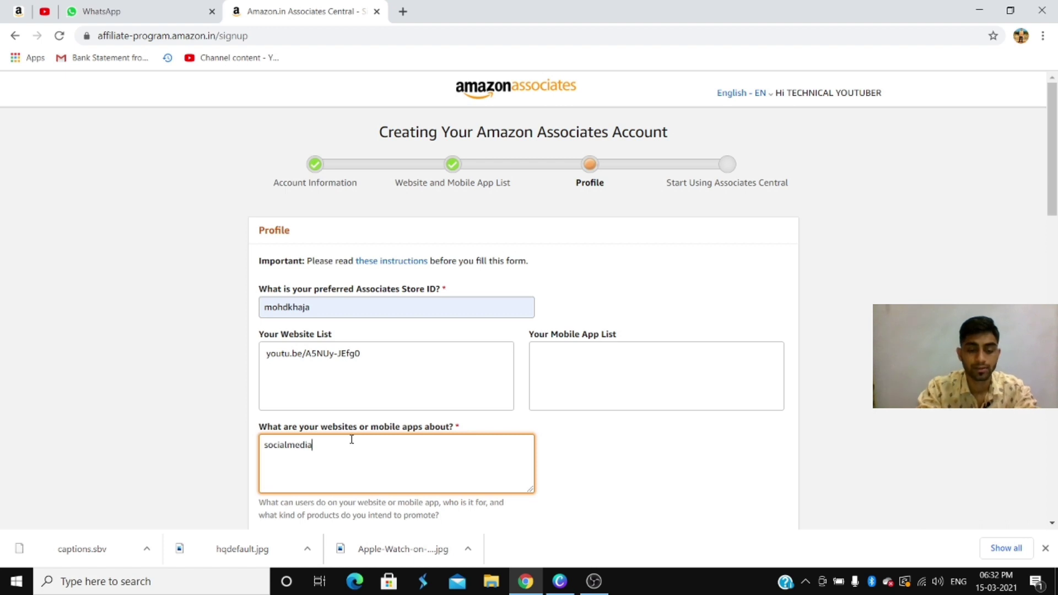
Set both the primary and secondary website topics to Other.
scroll(333, 471, down, 2)
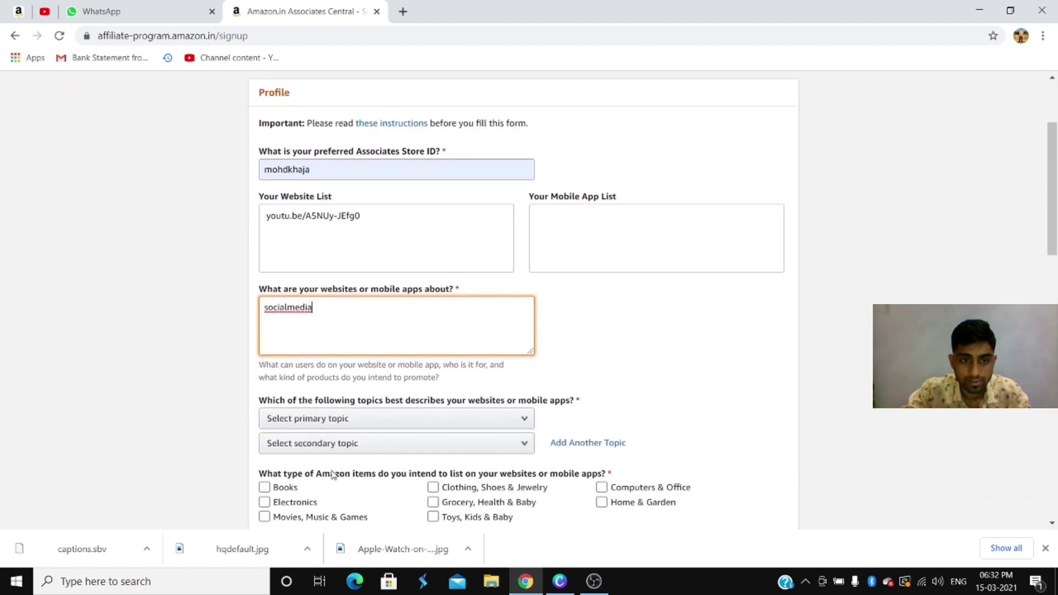
click(319, 418)
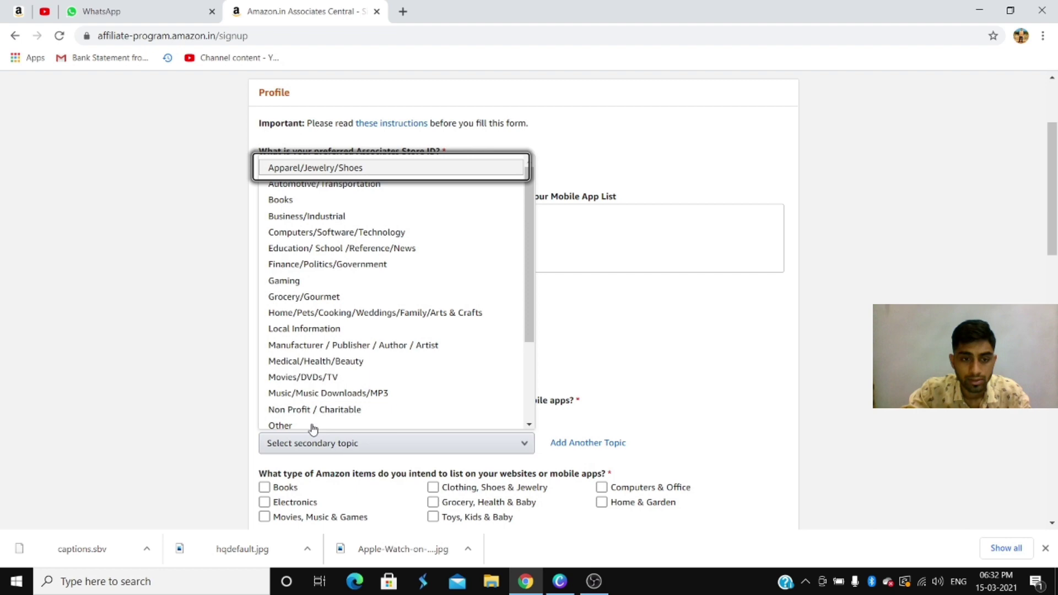
click(309, 428)
click(318, 446)
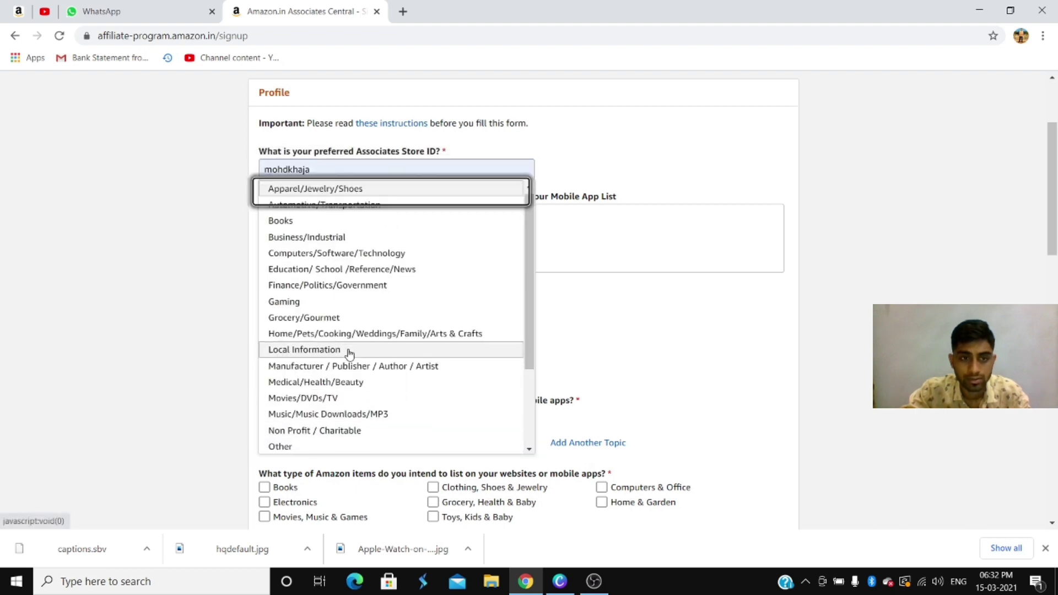
scroll(305, 386, down, 2)
click(306, 330)
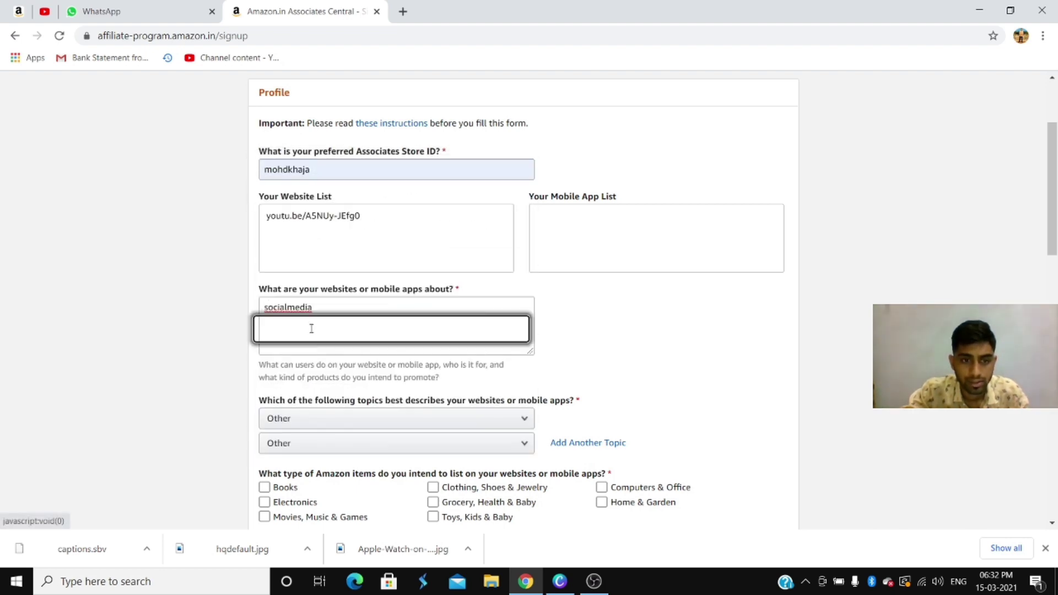
Mark Books, Electronics, Movies/Music/Games, Clothing, Grocery and Home & Garden item types.
scroll(297, 358, down, 2)
scroll(286, 385, down, 1)
click(294, 299)
click(293, 282)
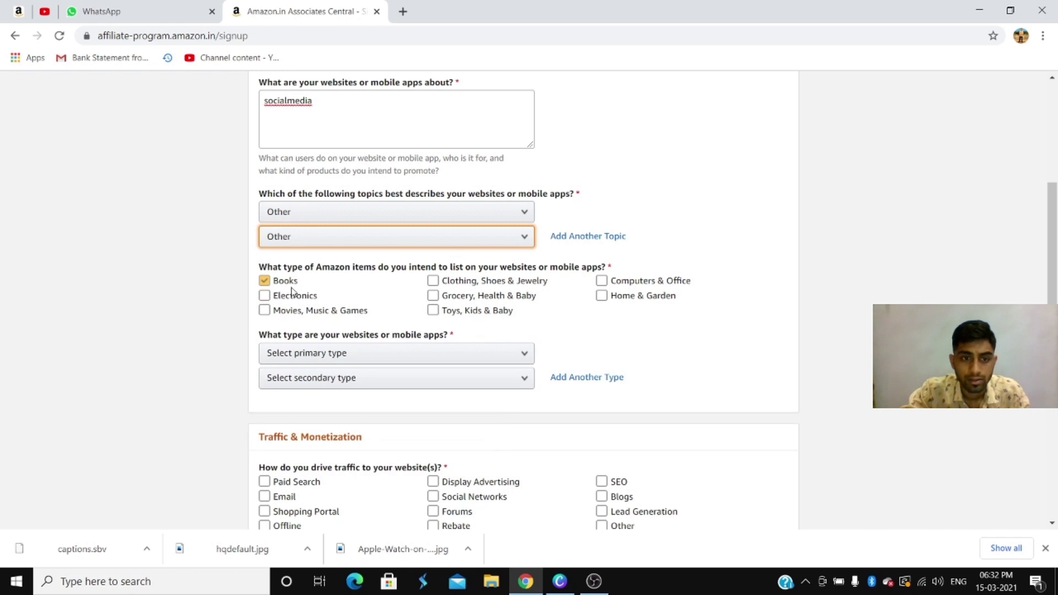
click(295, 311)
click(435, 282)
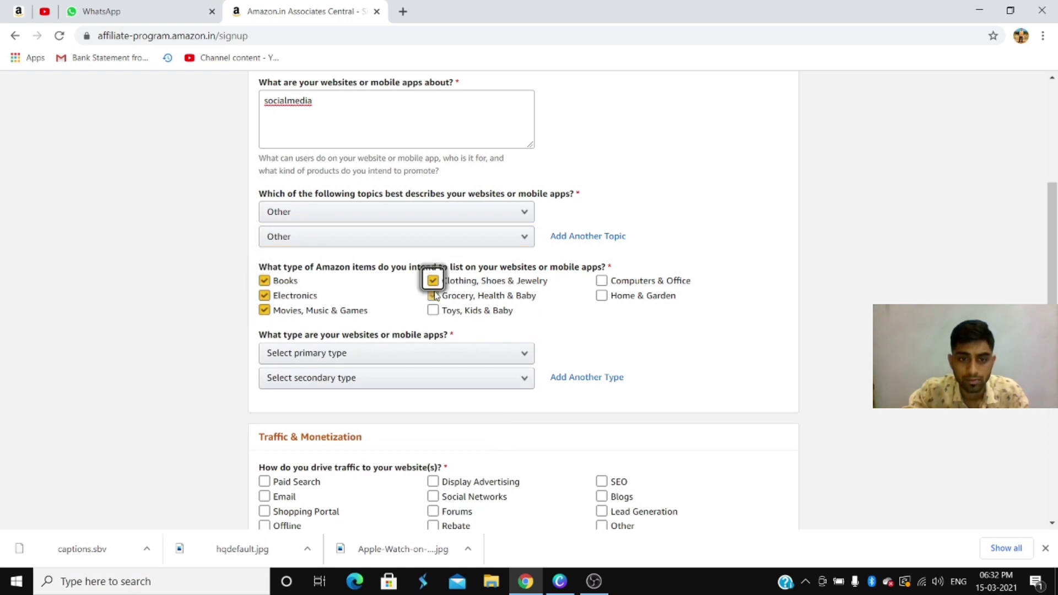
click(448, 312)
click(634, 282)
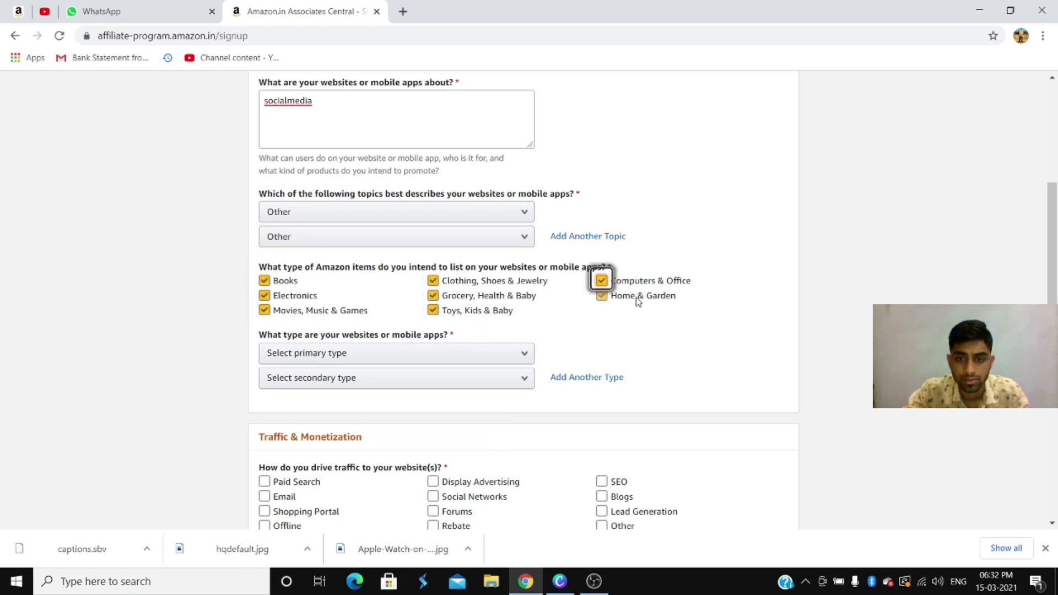
Set both website types to Other and mark Social Networks as a traffic source.
click(286, 354)
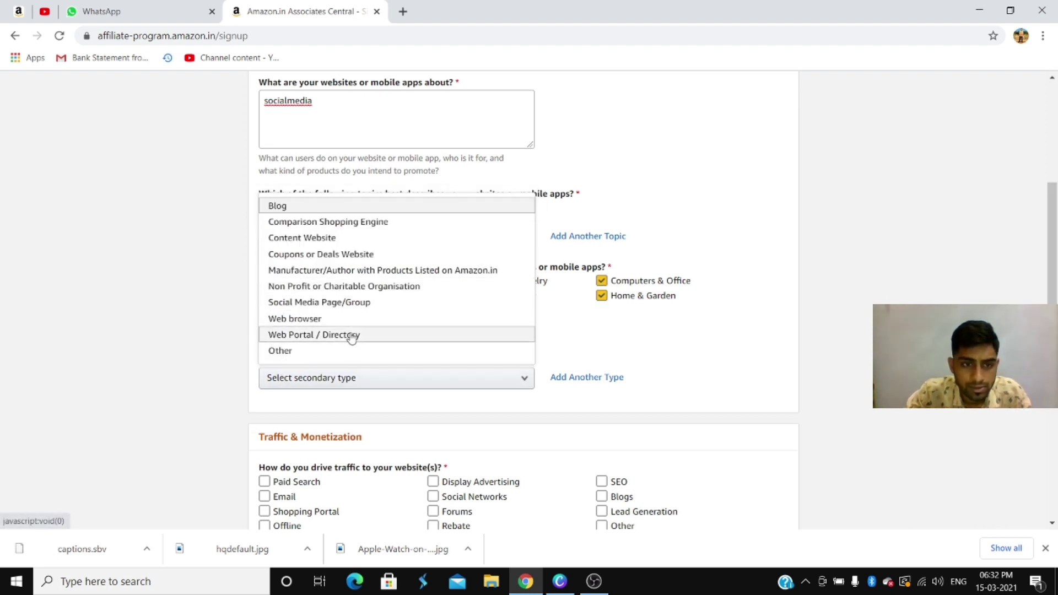
click(345, 351)
click(347, 378)
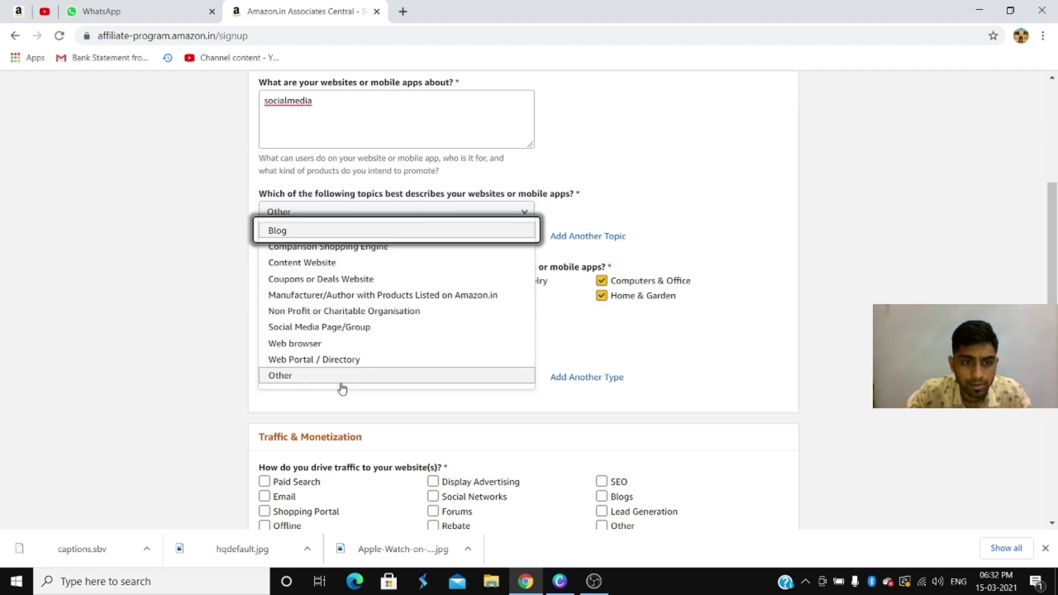
click(307, 377)
scroll(415, 378, down, 3)
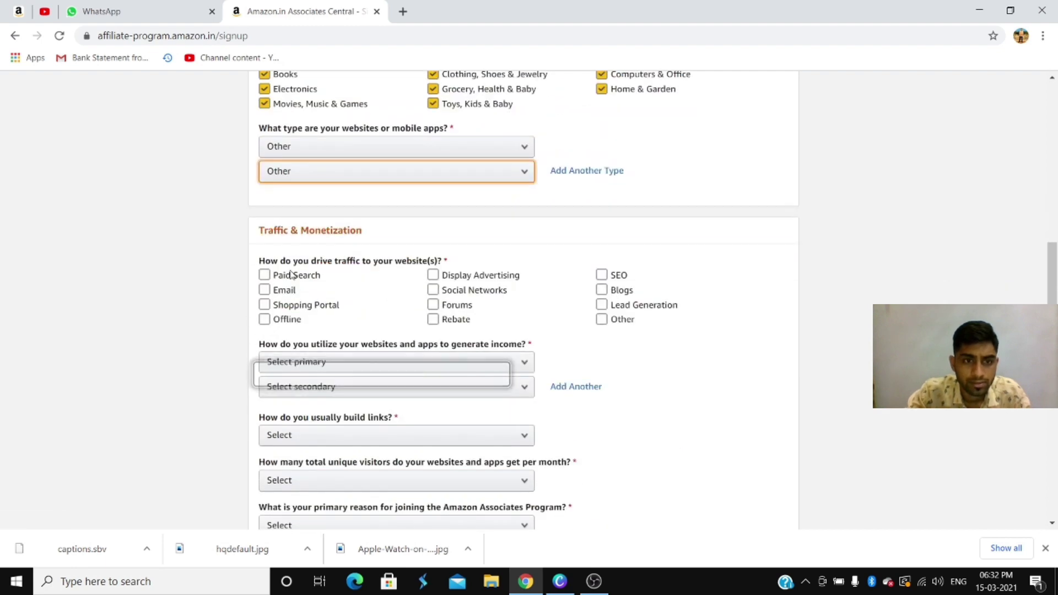
click(433, 289)
Set both income methods to Other Affiliate Programs and link-building to Other.
click(441, 369)
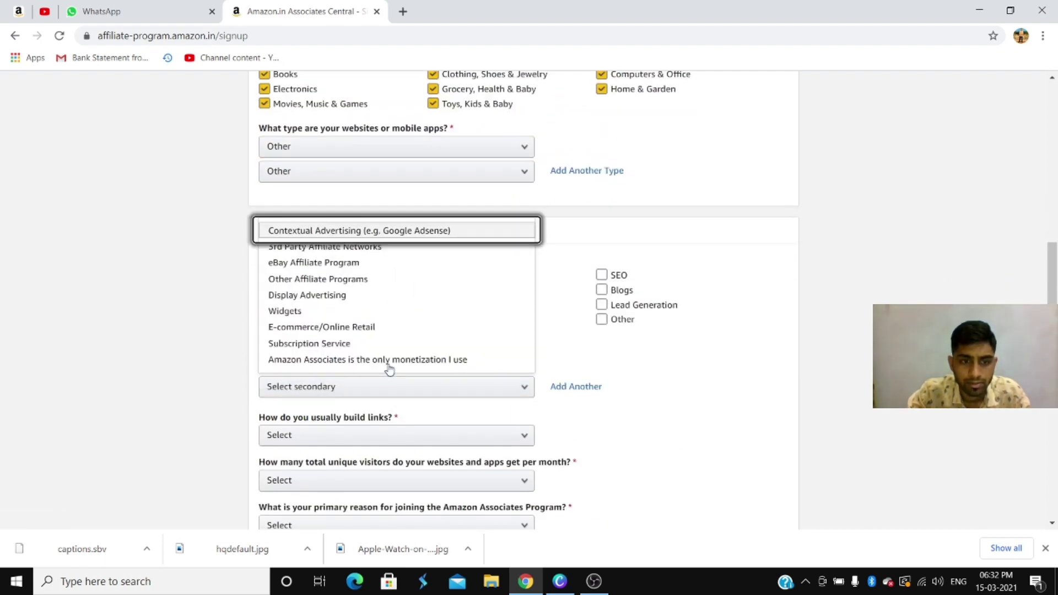
click(374, 279)
click(356, 386)
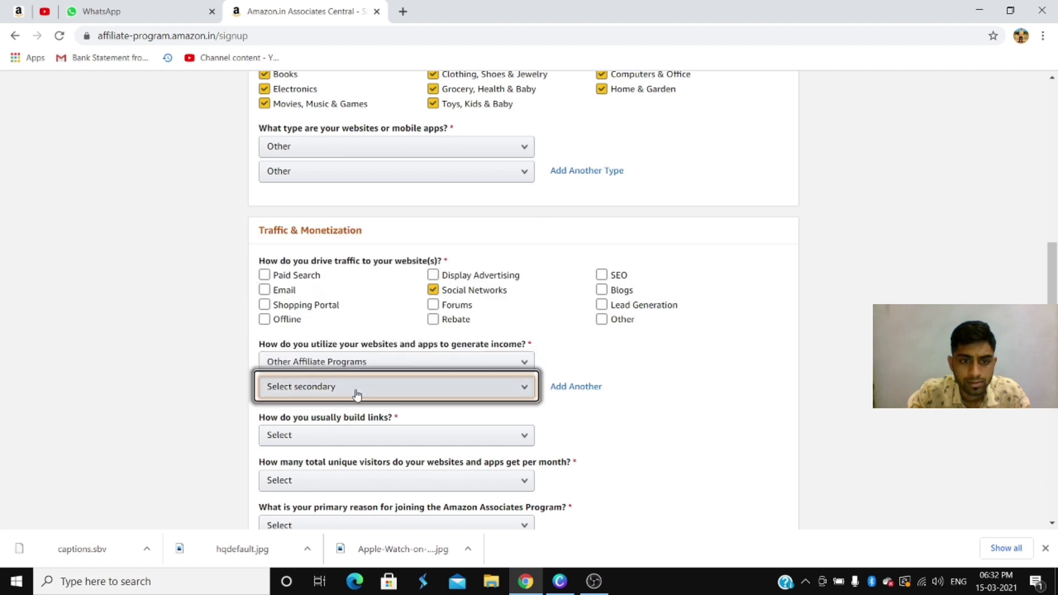
click(375, 305)
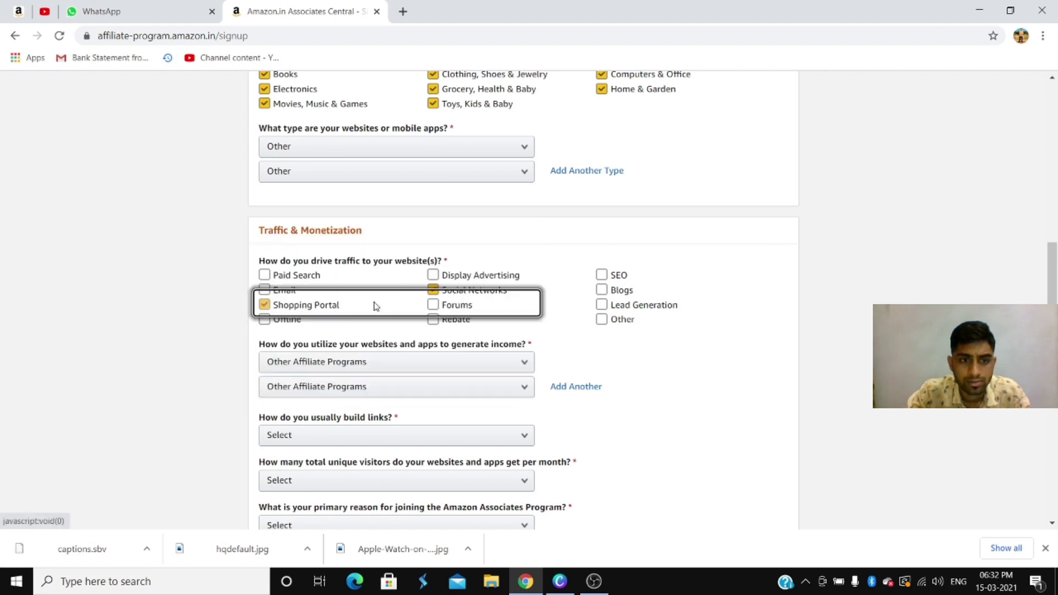
click(364, 436)
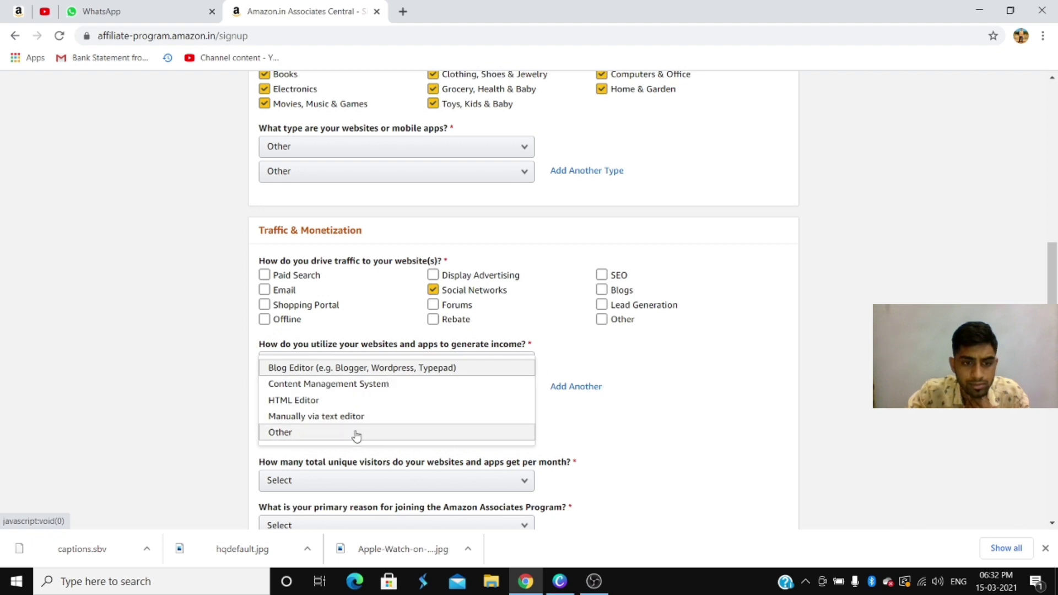
click(356, 433)
Choose 501–5,000 monthly visitors, Other as joining reason, and Online Search as referral.
click(368, 475)
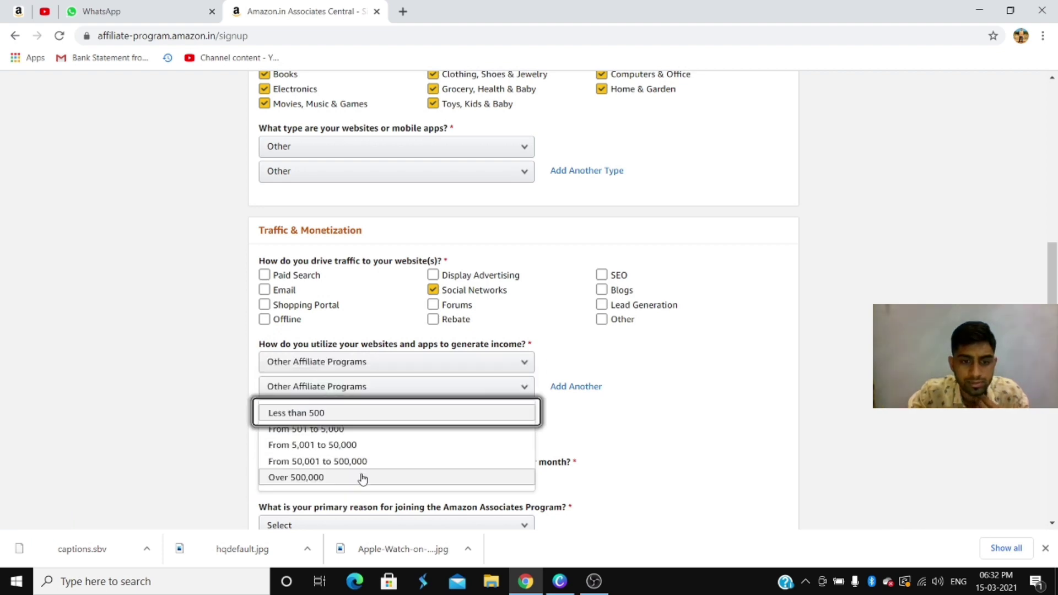
click(361, 433)
scroll(364, 461, down, 3)
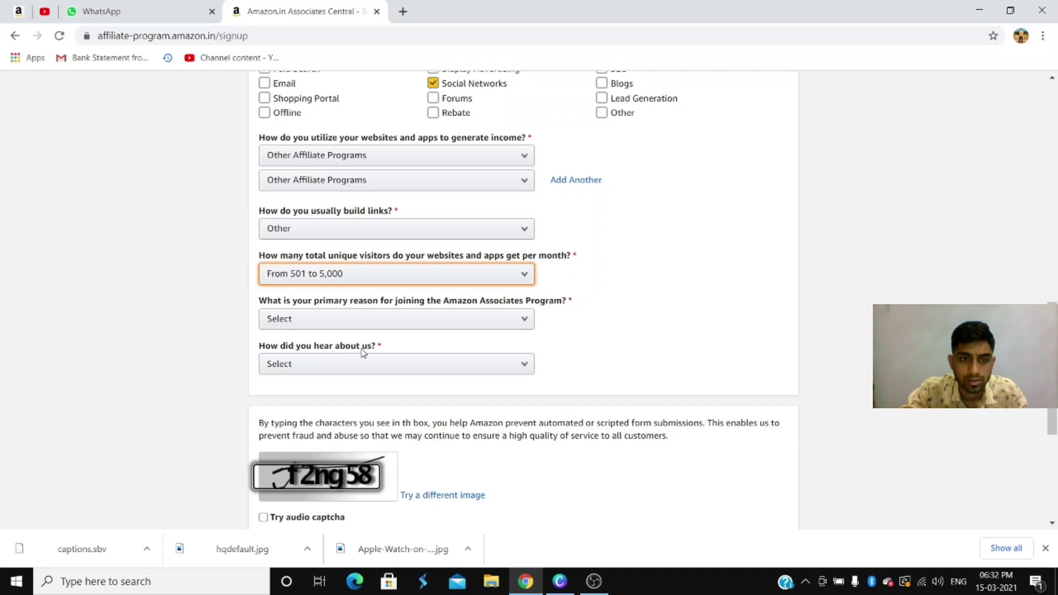
click(390, 318)
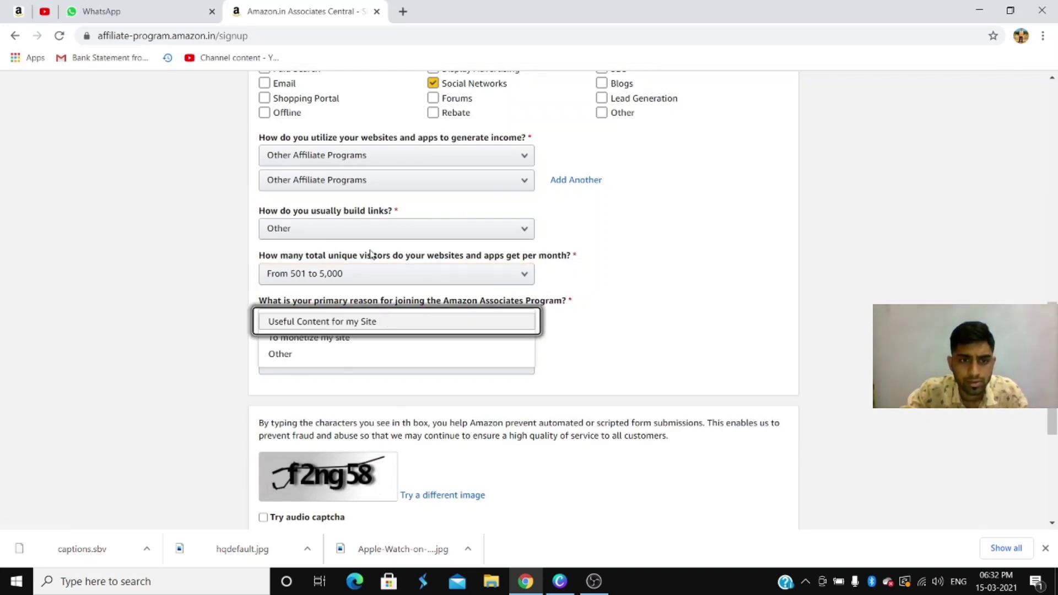
click(342, 355)
click(390, 362)
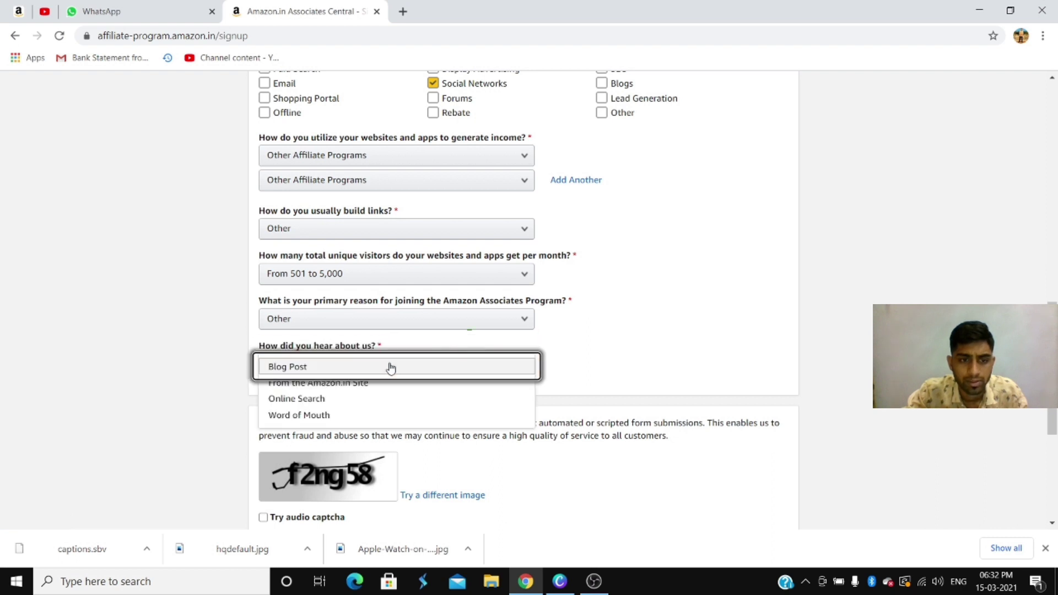
click(346, 400)
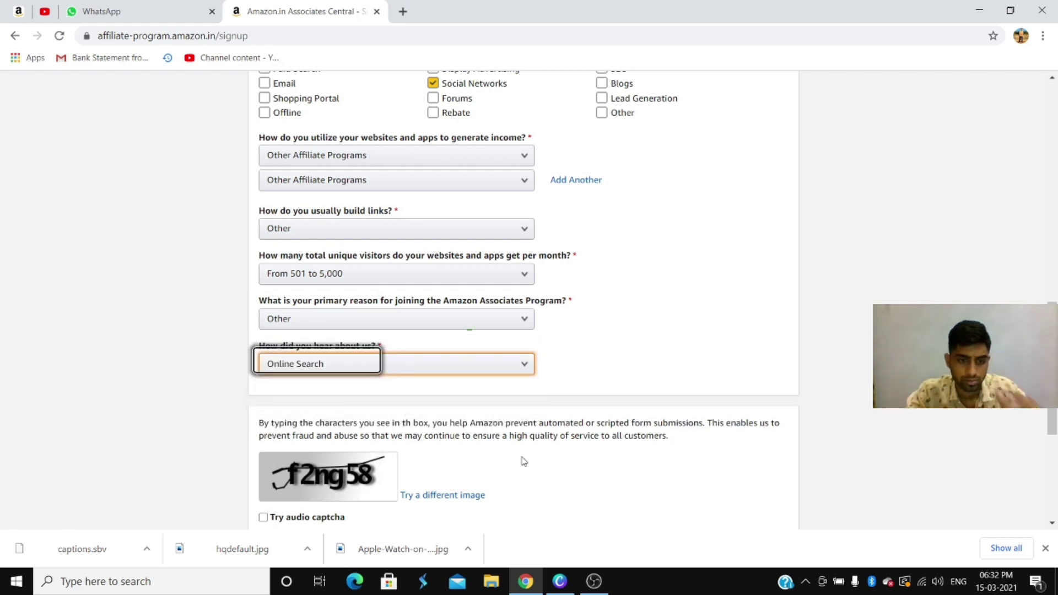
Enter the captcha '6nwb7' and finish the signup form.
scroll(524, 462, down, 4)
click(334, 354)
text(6n)
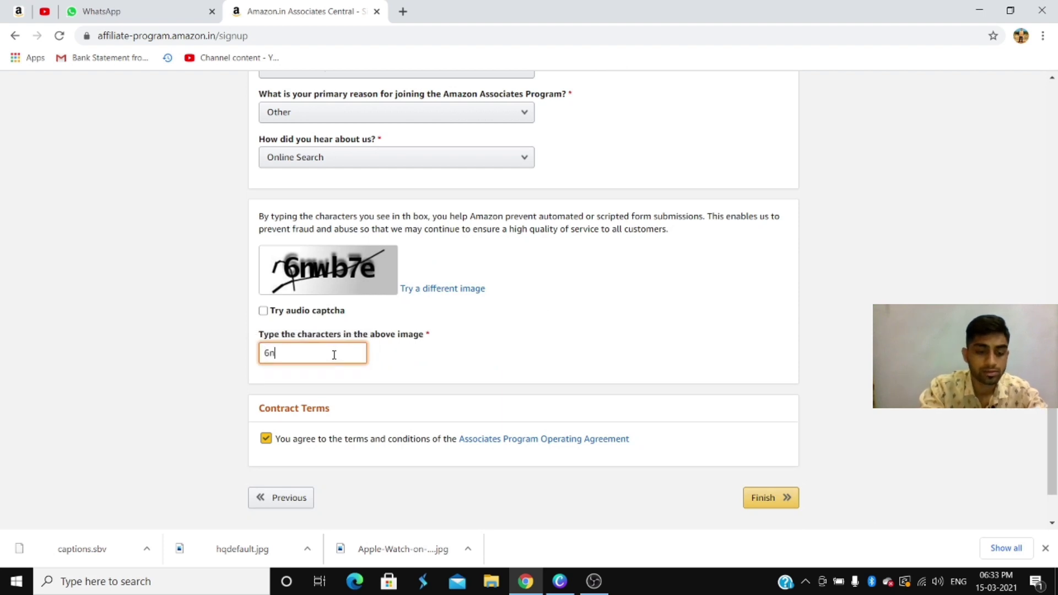
text(wb)
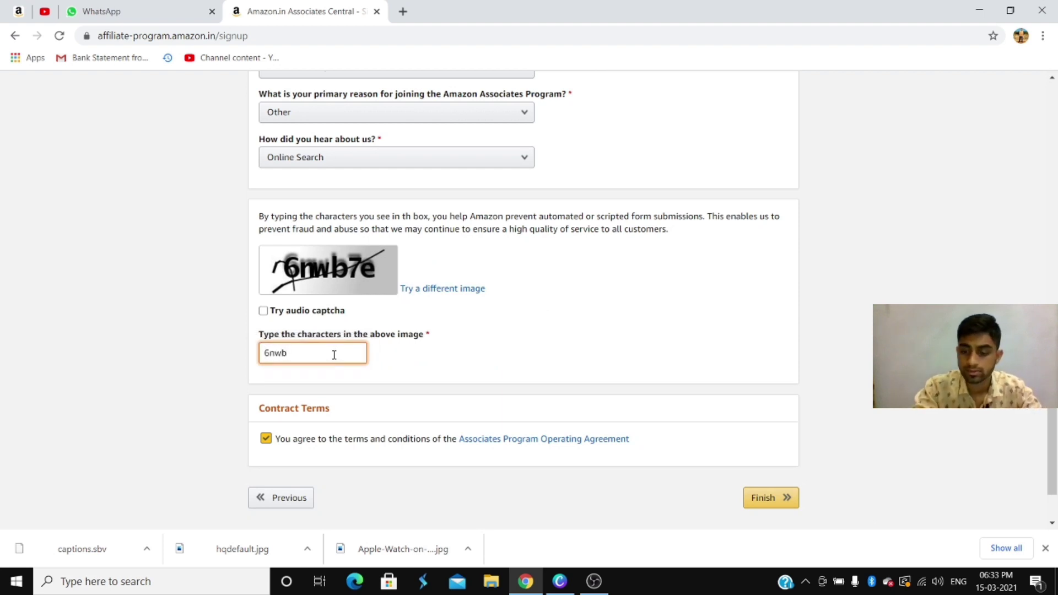
text(7e)
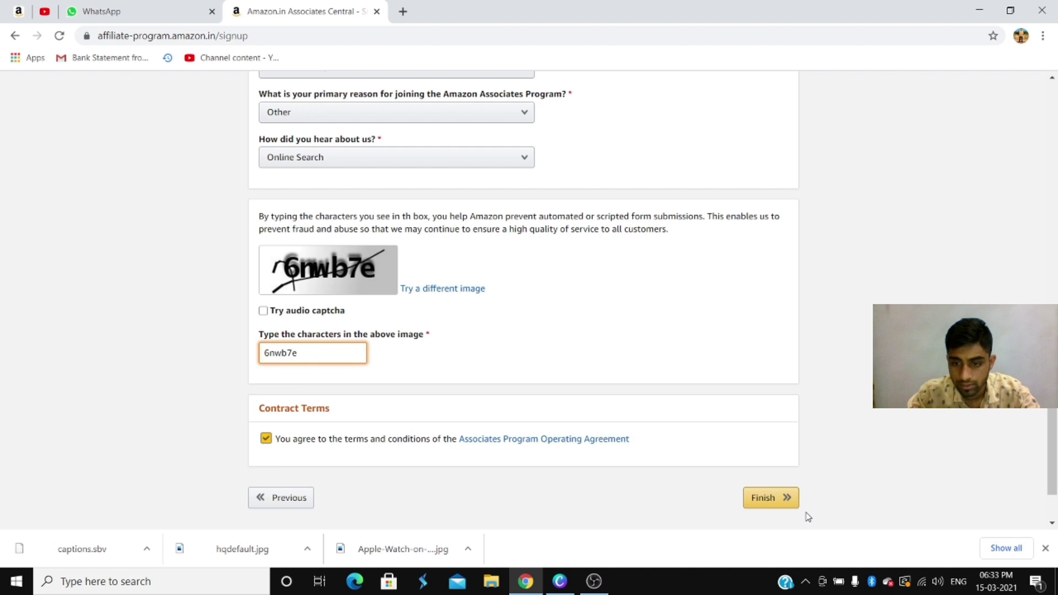
click(783, 498)
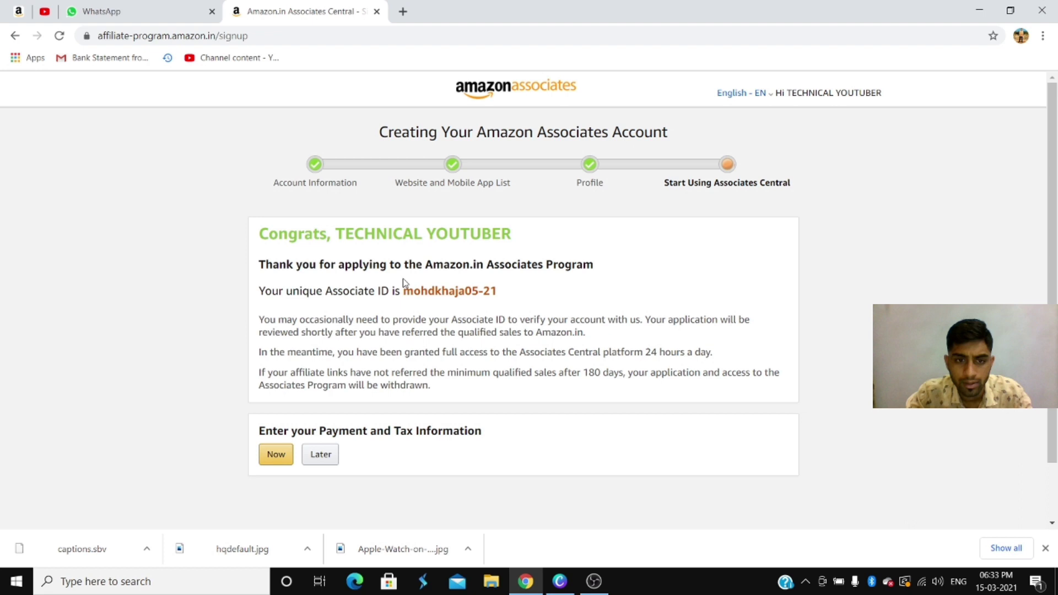
Start entering payment details now and choose Pay me by NEFT.
click(290, 464)
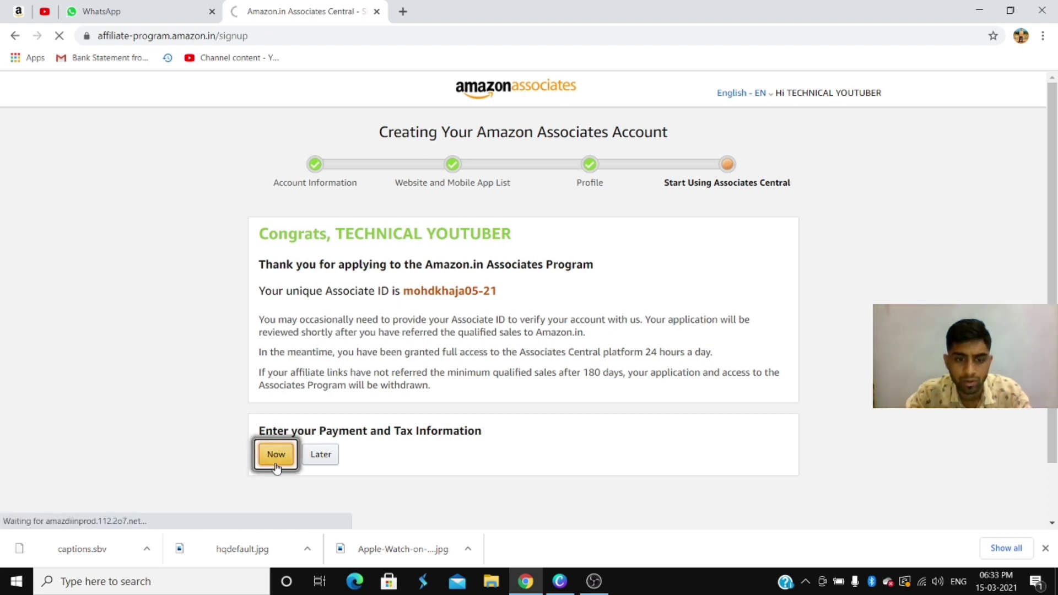
scroll(277, 468, down, 1)
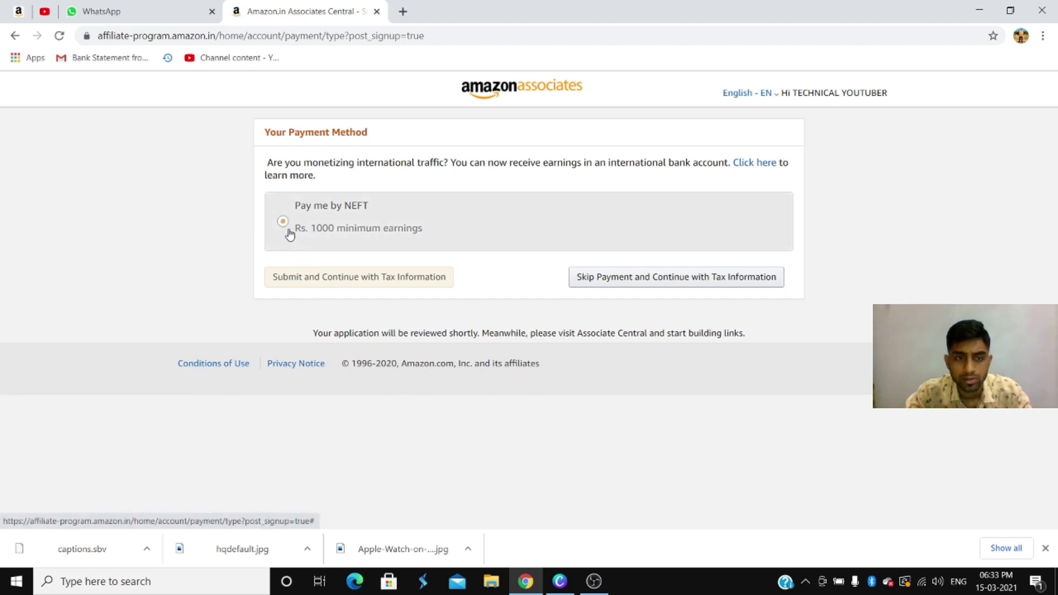
click(288, 226)
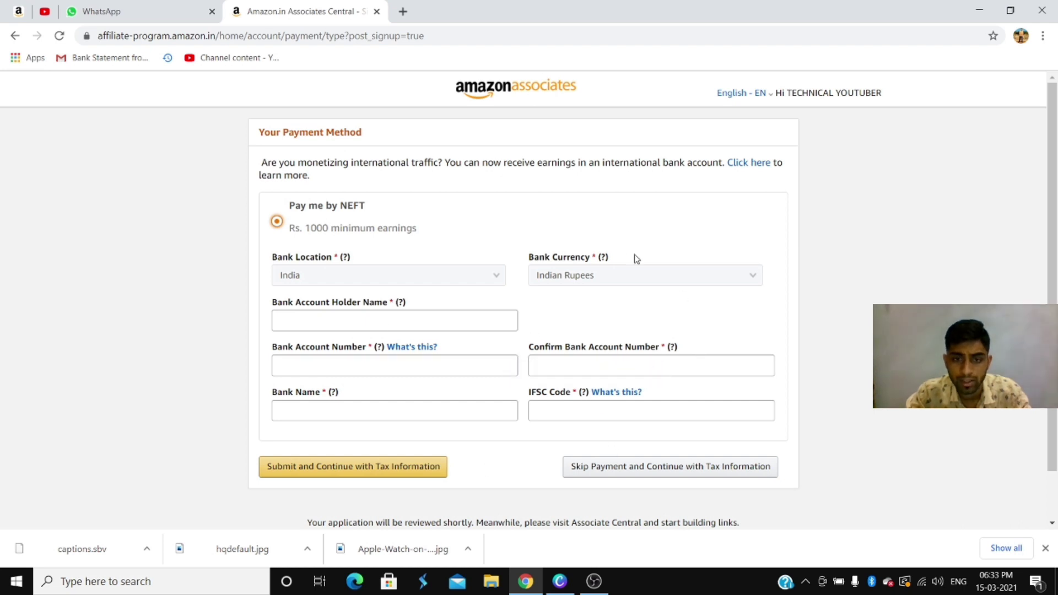
Skip payment and open the Advertising Fee Schedule page.
click(613, 469)
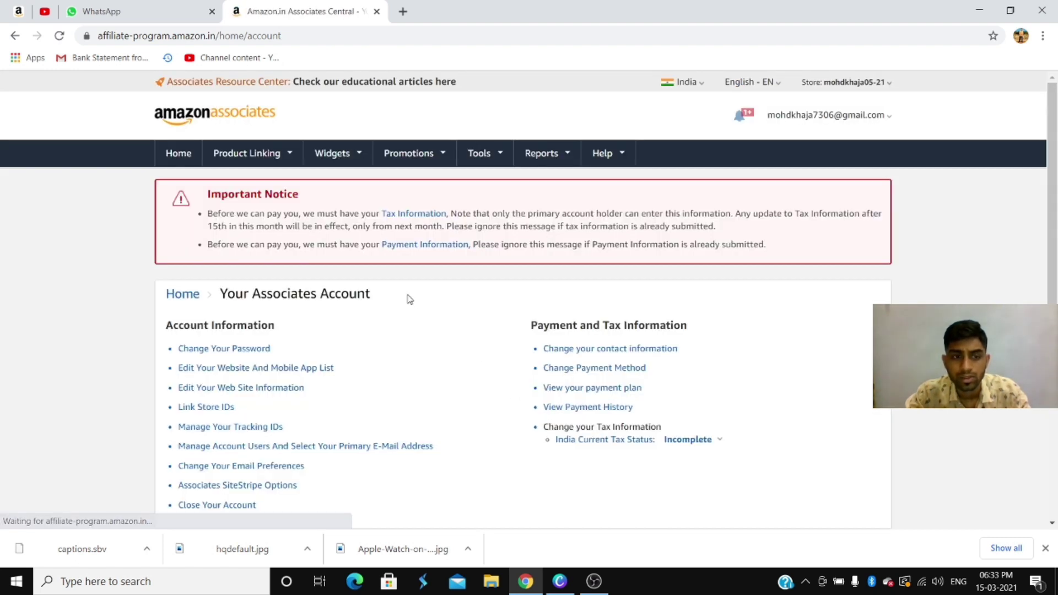
mouse_move(609, 153)
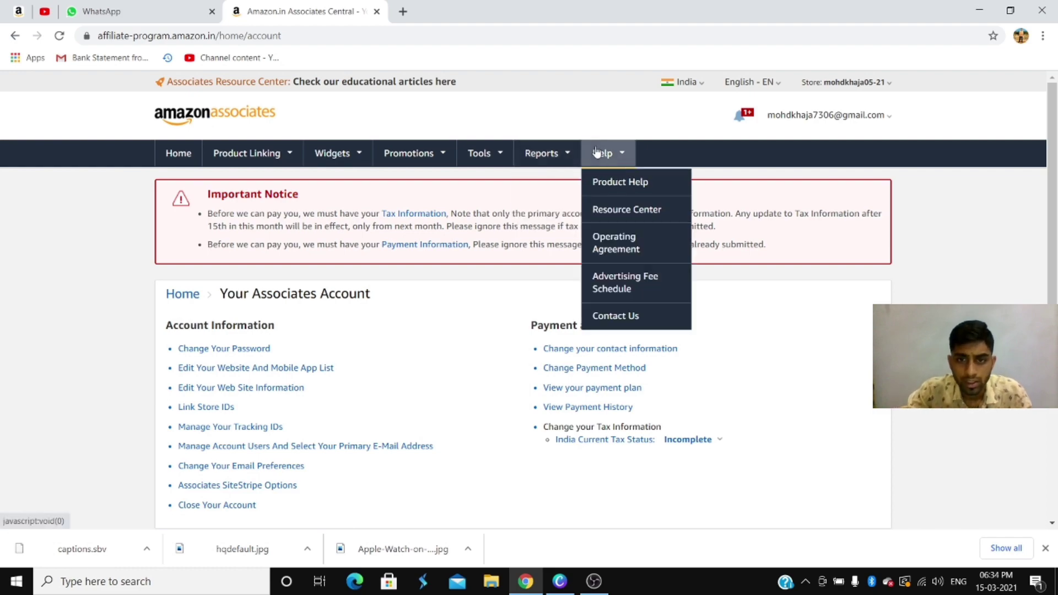
click(613, 242)
click(617, 282)
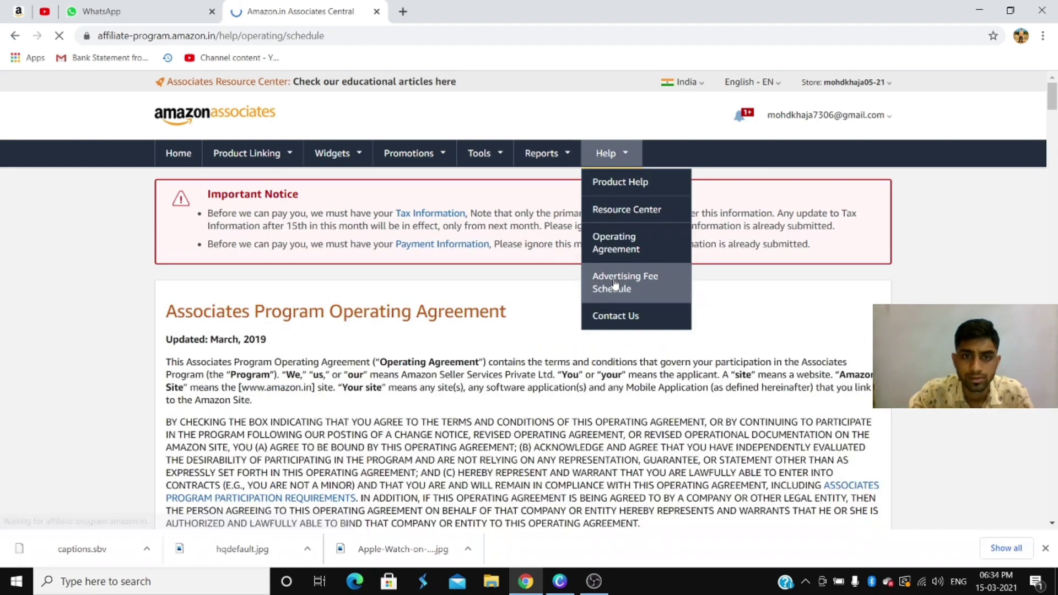
Read through the Advertising Fee Schedule, then sign out of the account.
scroll(615, 282, down, 5)
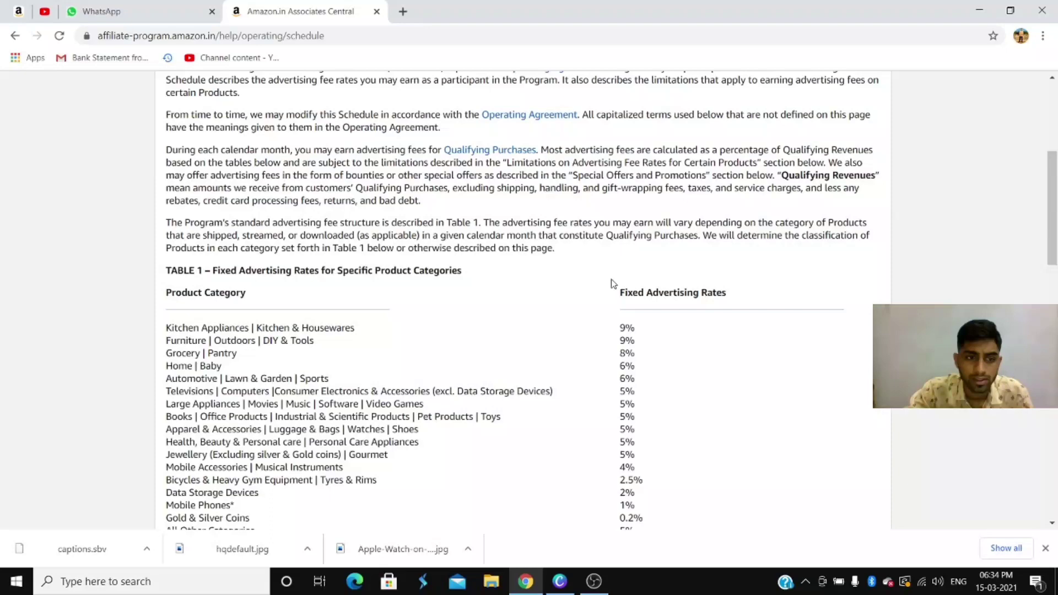
scroll(613, 283, up, 4)
scroll(612, 285, down, 5)
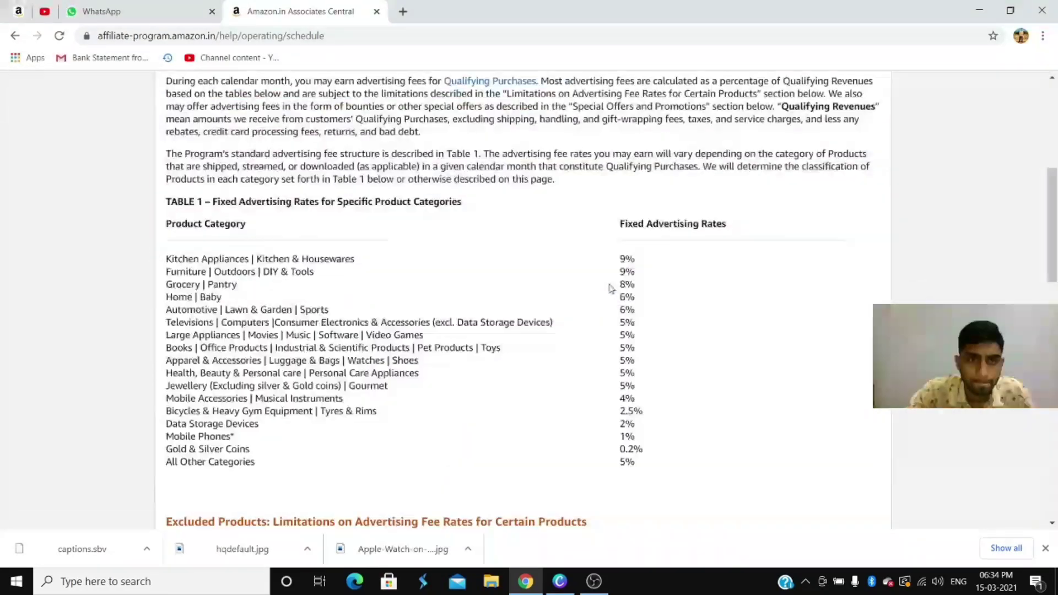
scroll(609, 290, down, 1)
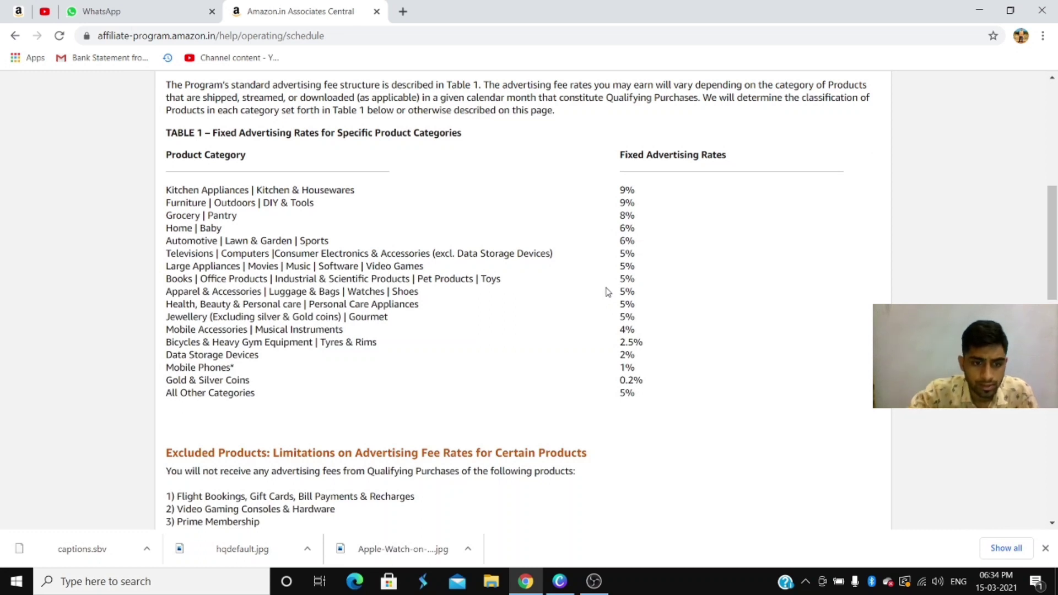
scroll(605, 293, down, 1)
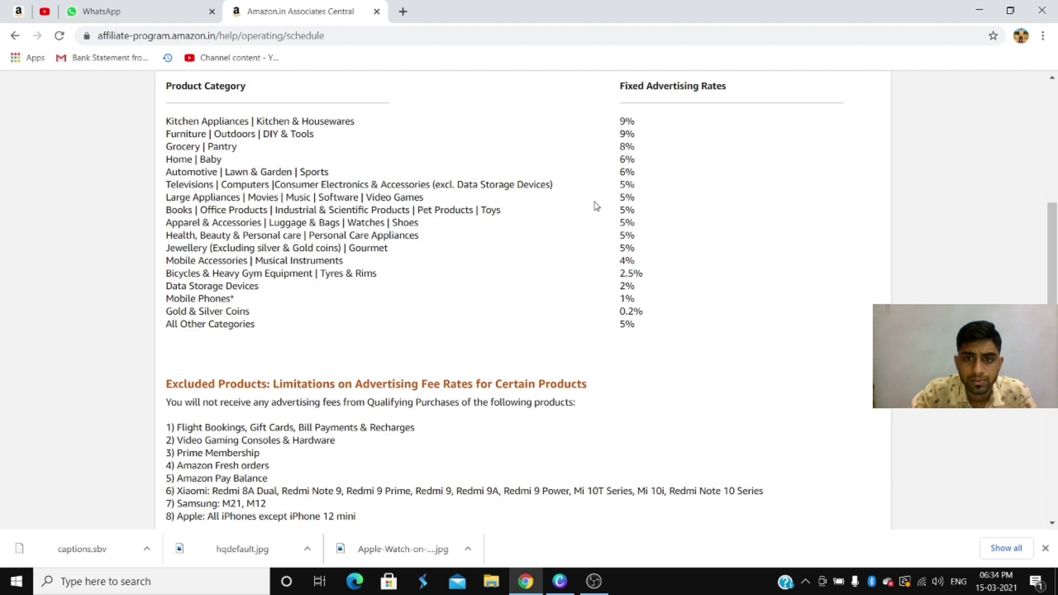
scroll(589, 223, down, 3)
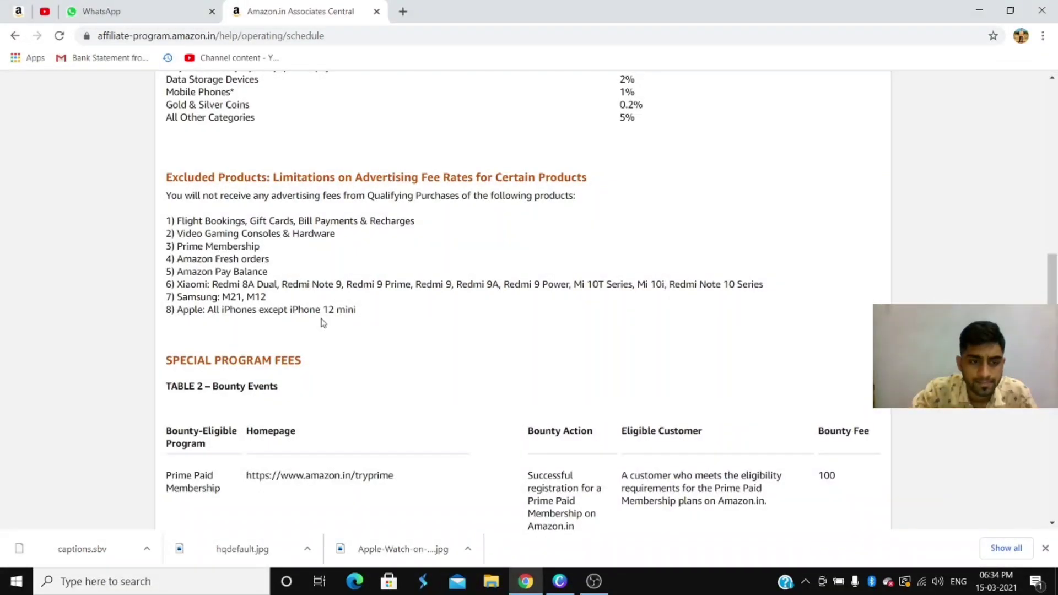
scroll(324, 328, down, 3)
scroll(324, 331, down, 2)
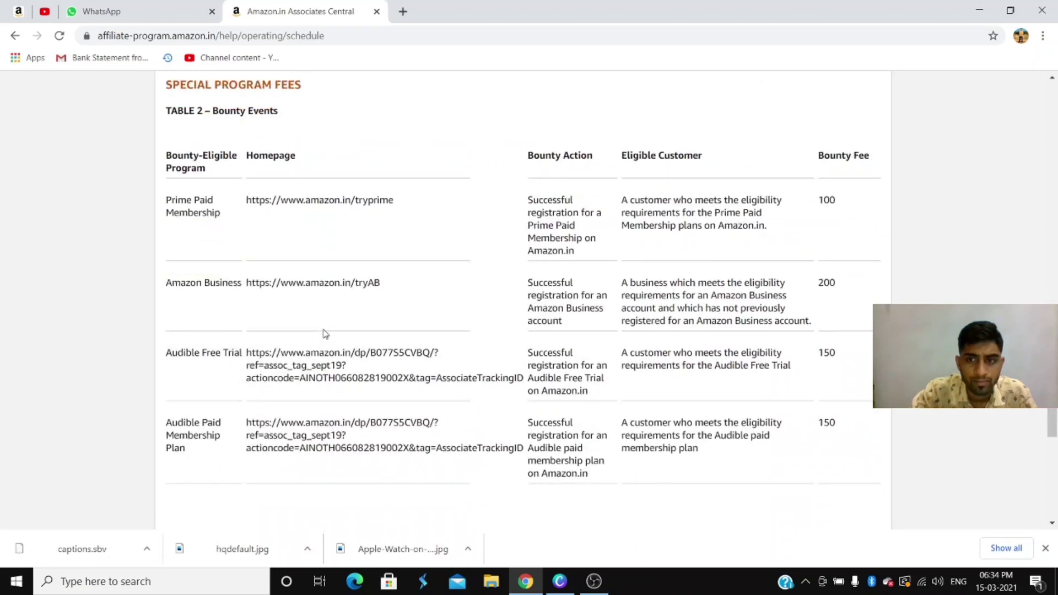
scroll(324, 333, down, 2)
scroll(324, 334, up, 1)
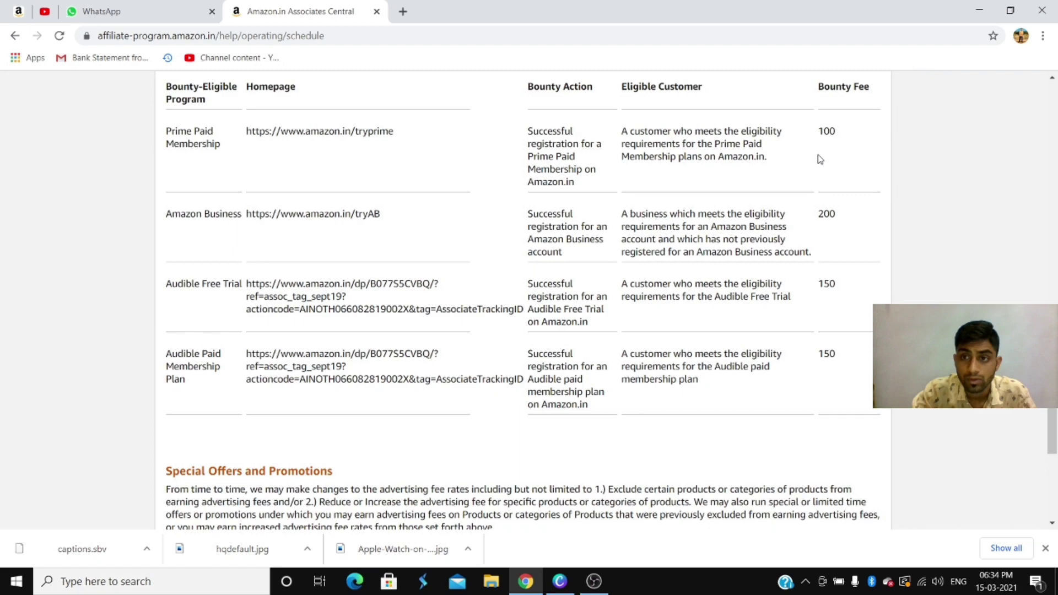
scroll(810, 171, down, 2)
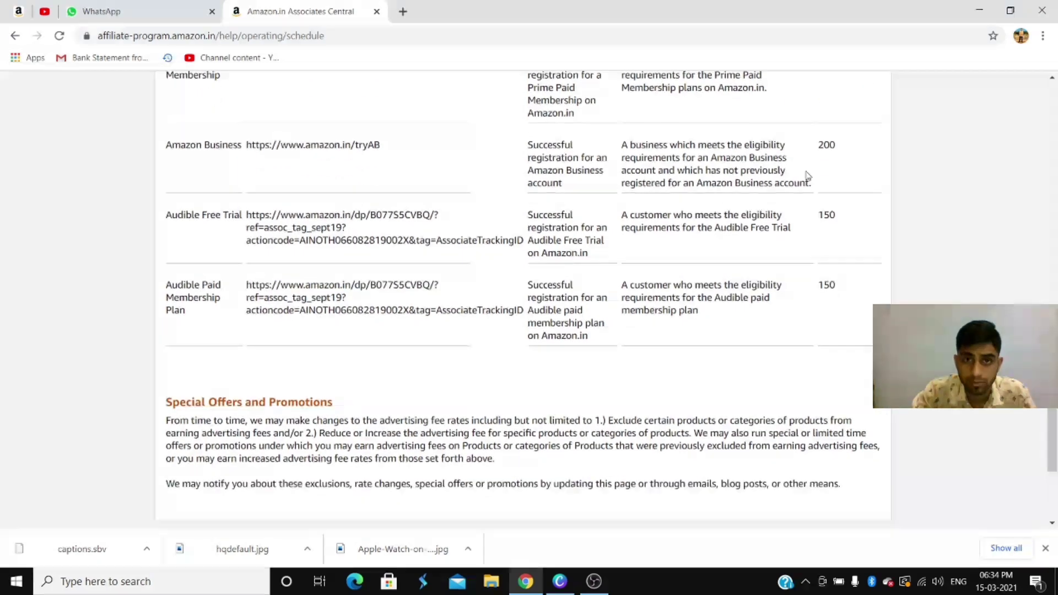
scroll(805, 177, down, 3)
scroll(801, 187, up, 1)
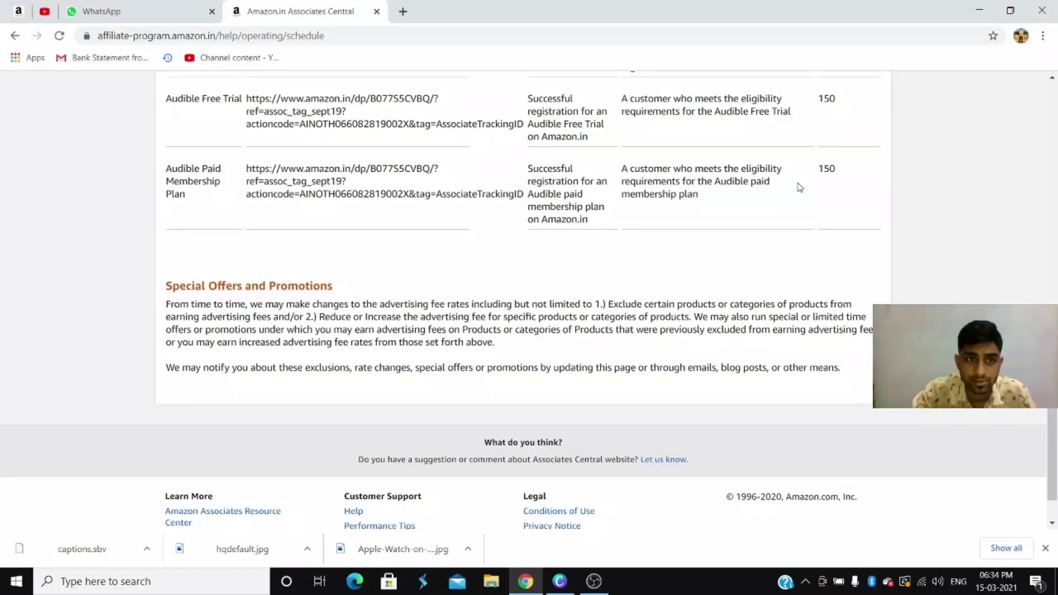
scroll(799, 188, up, 8)
scroll(798, 188, up, 7)
scroll(798, 189, up, 7)
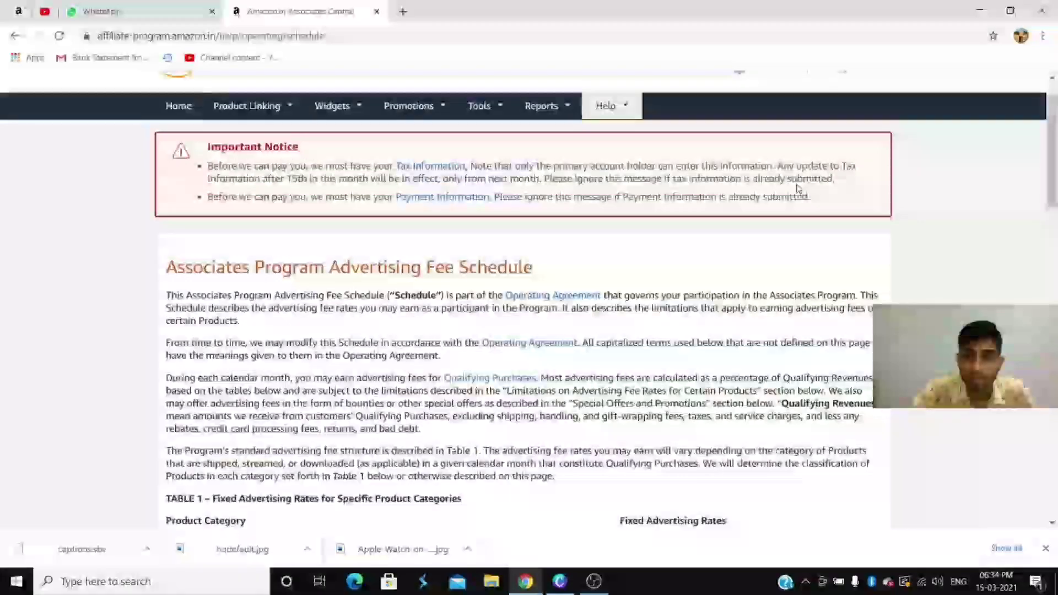
scroll(799, 188, up, 1)
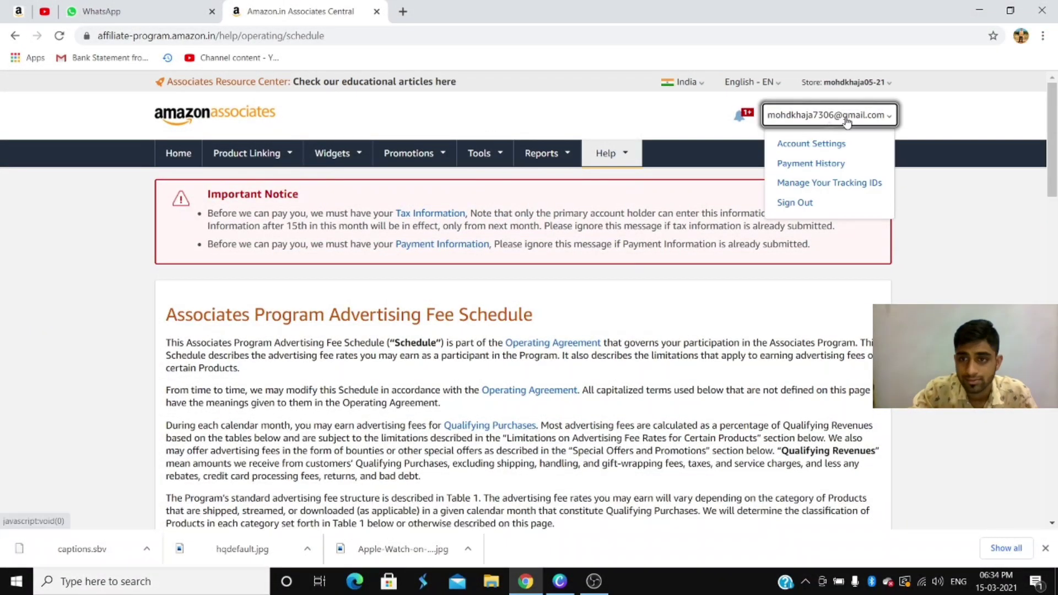
click(805, 213)
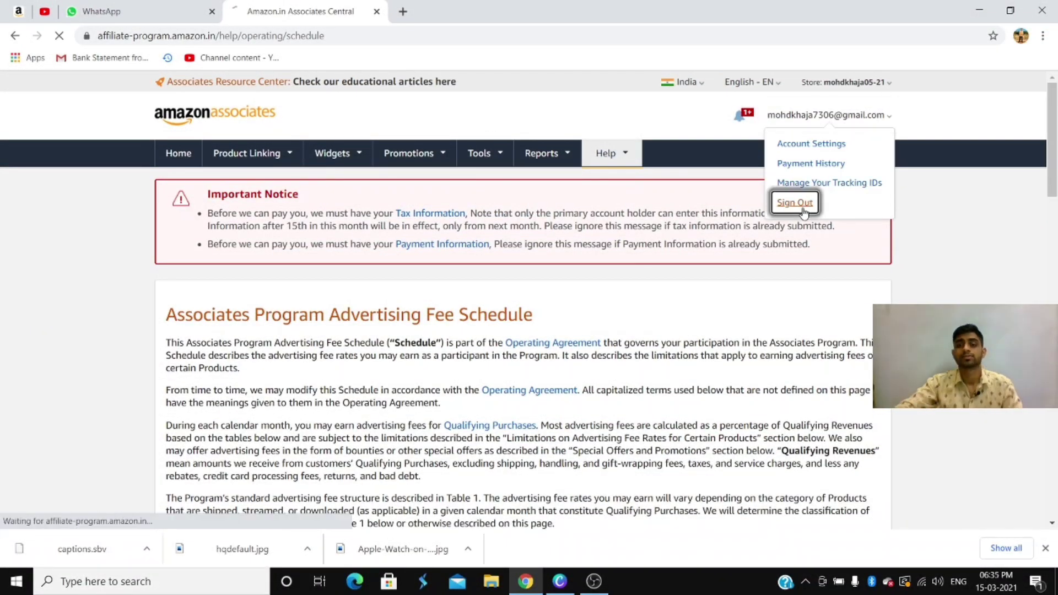